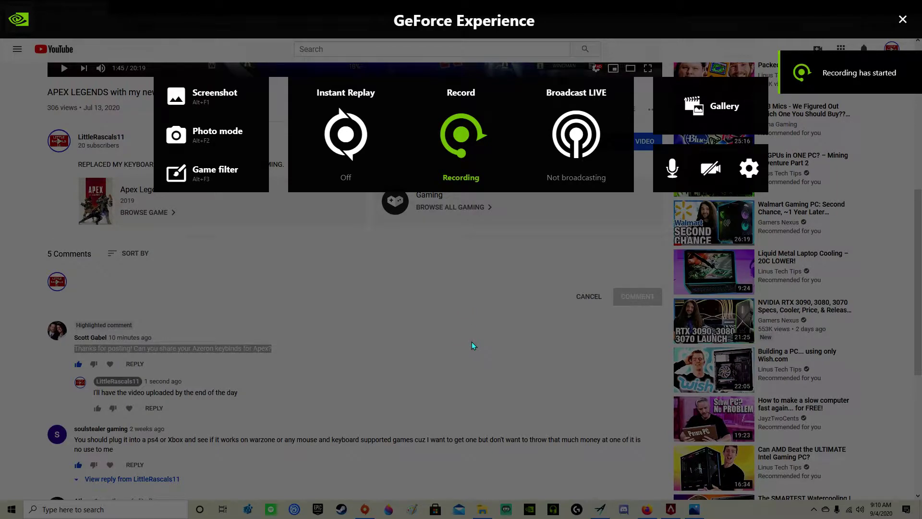
Dismiss the GeForce Experience overlay and switch to the running Apex Legends game.
click(907, 25)
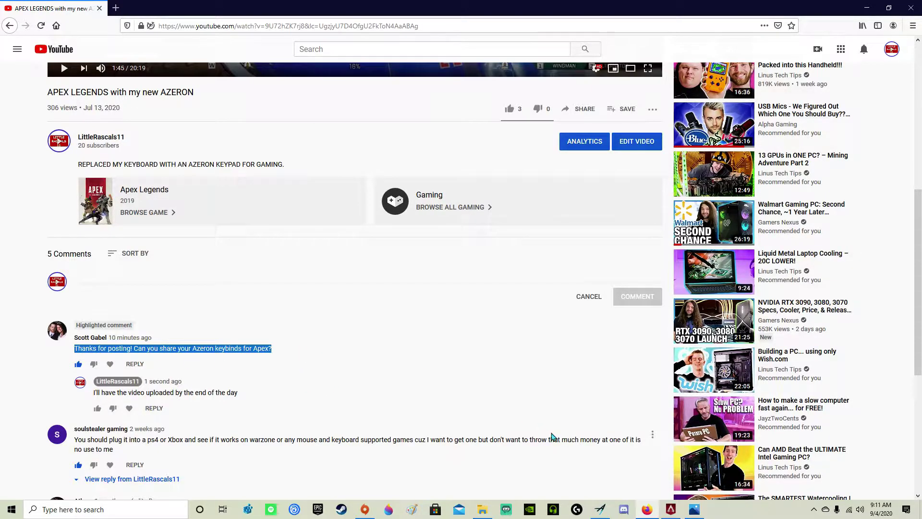
click(671, 510)
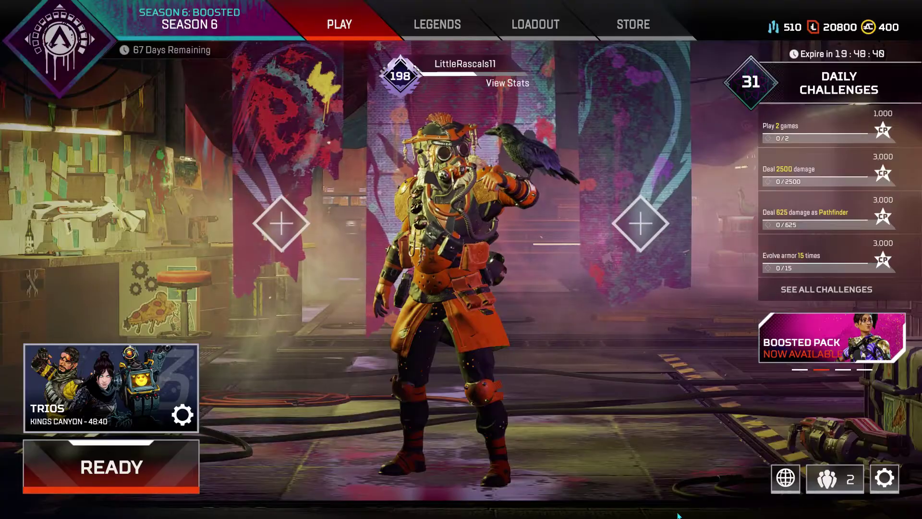
Open Apex Legends Settings on the Mouse/Keyboard tab and browse the first keybinds.
key(Escape)
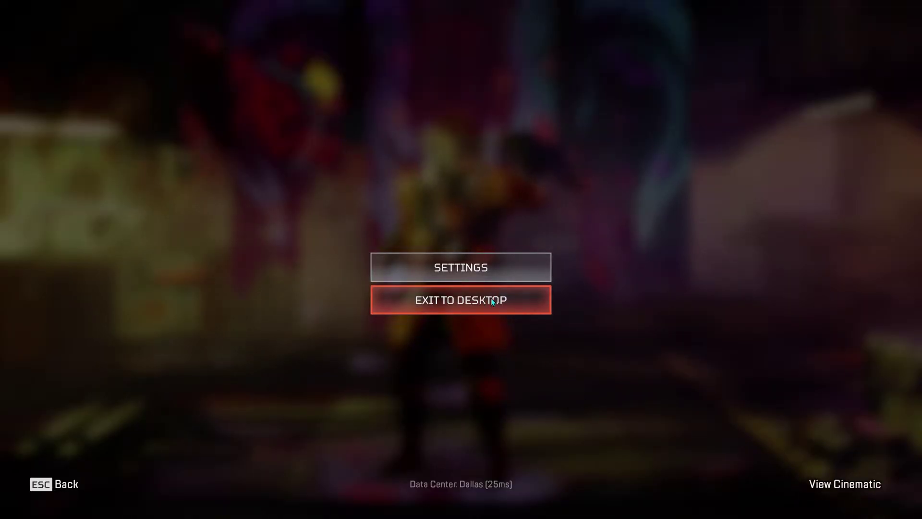
click(488, 281)
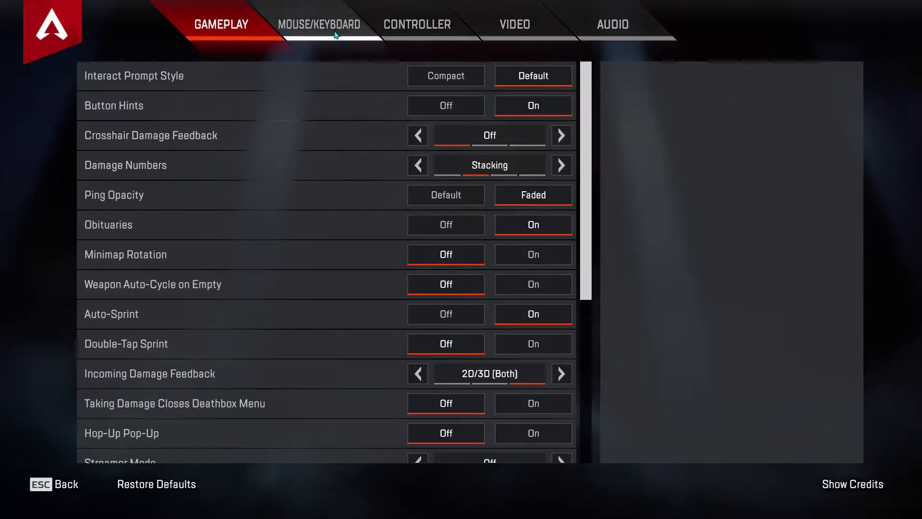
click(318, 24)
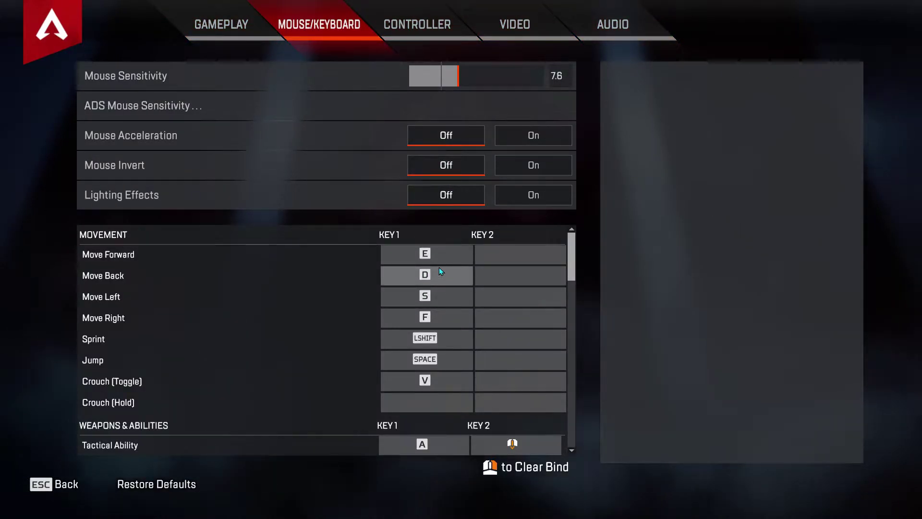
scroll(422, 295, down, 1)
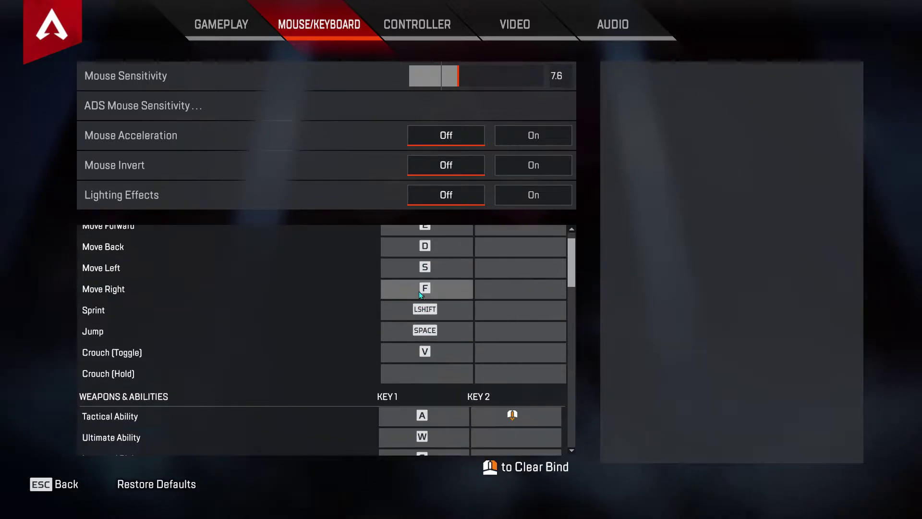
scroll(423, 360, down, 3)
scroll(423, 361, down, 3)
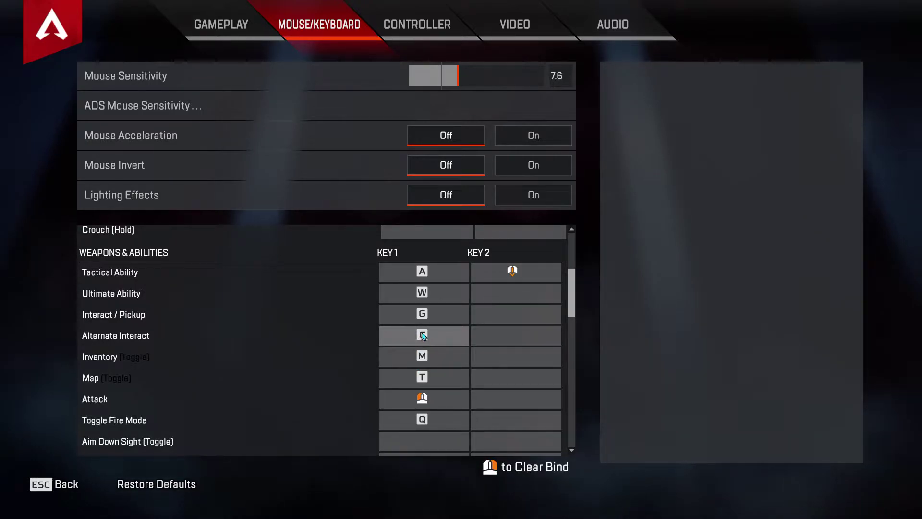
scroll(445, 330, up, 8)
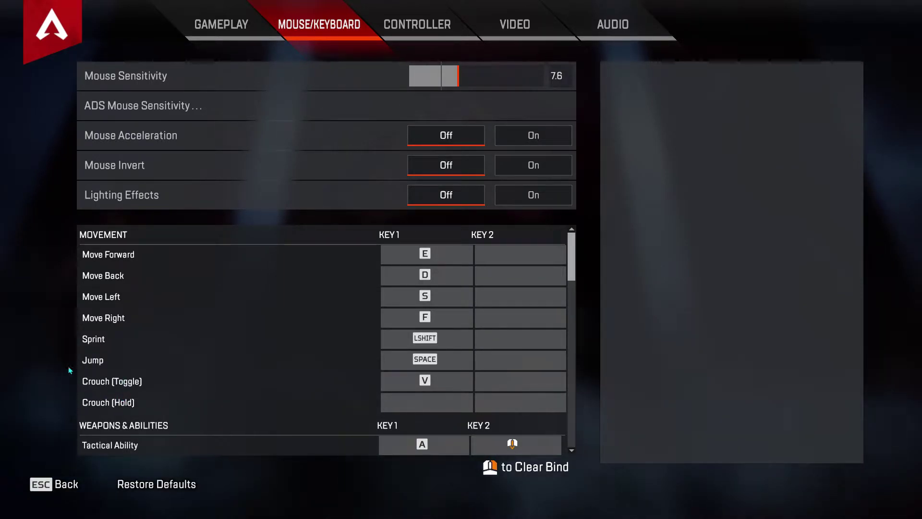
Scroll to the end of the bindings and open the per-optic ADS Mouse Sensitivity values.
scroll(218, 351, down, 5)
scroll(218, 351, down, 4)
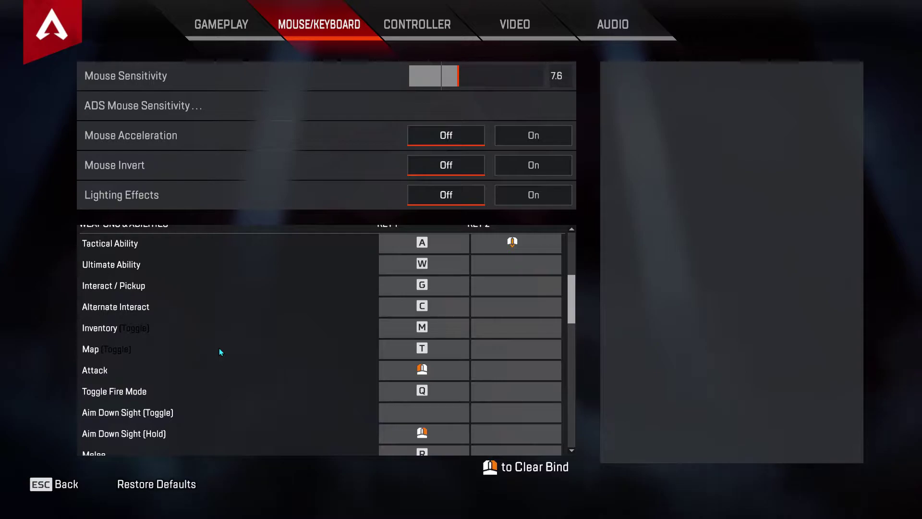
scroll(220, 352, down, 5)
scroll(219, 348, down, 1)
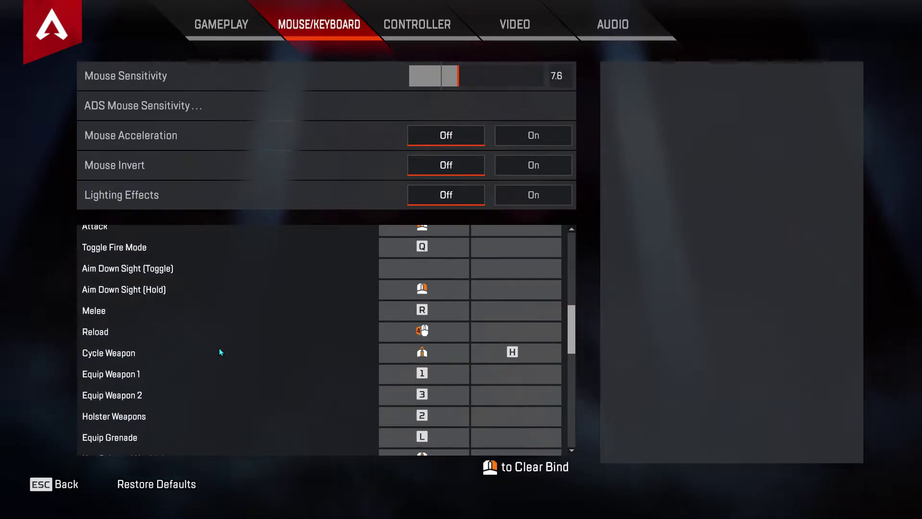
scroll(219, 348, down, 3)
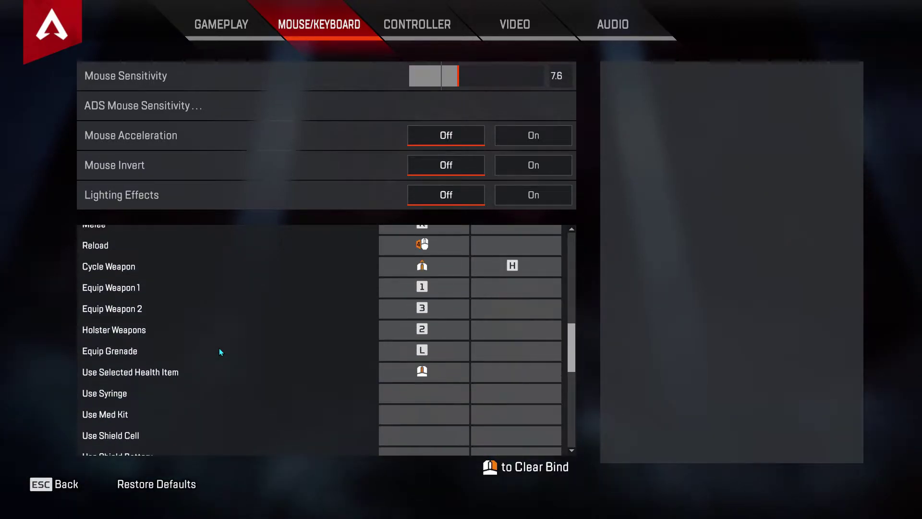
scroll(219, 347, down, 6)
scroll(219, 347, down, 2)
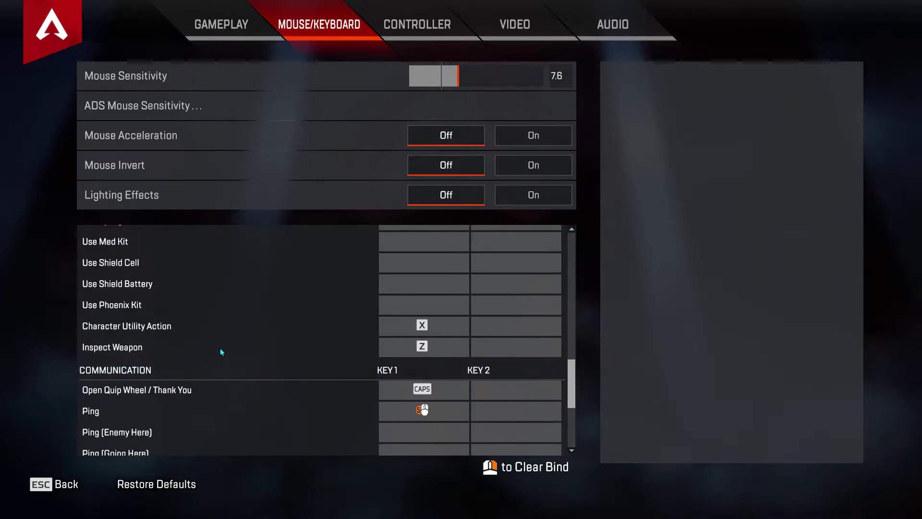
scroll(220, 347, down, 2)
scroll(220, 347, down, 1)
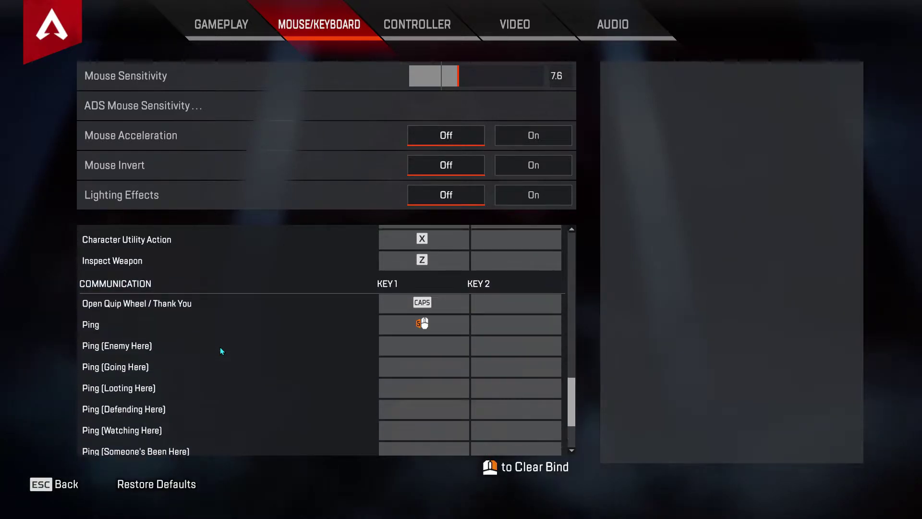
click(410, 110)
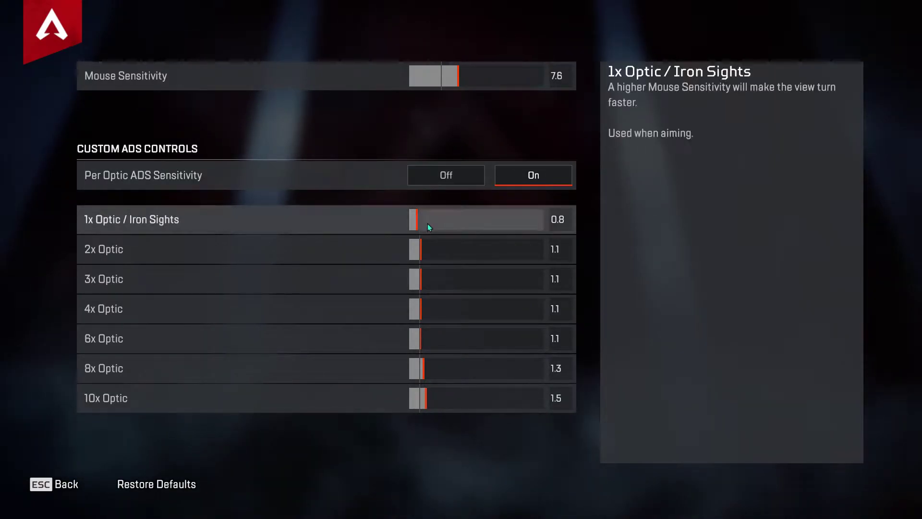
Return from the ADS page to the Mouse/Keyboard keybind list and scroll through it.
click(62, 483)
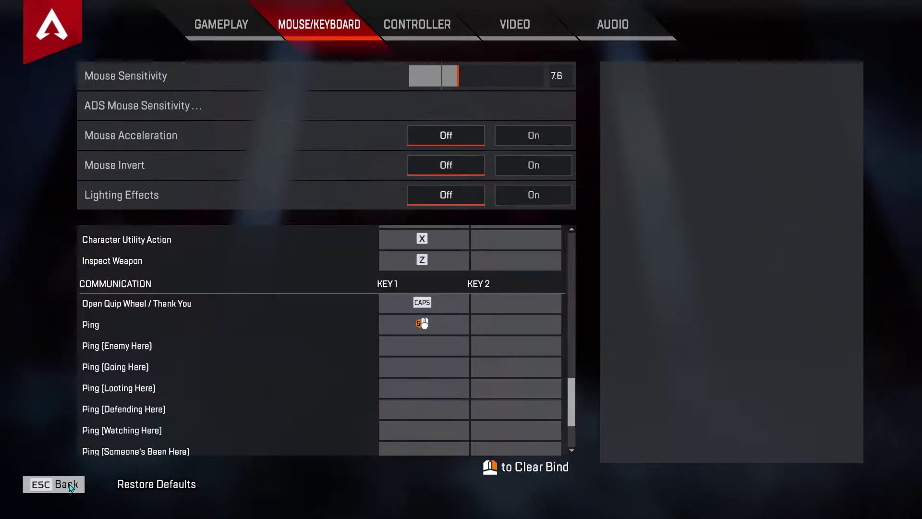
scroll(282, 397, down, 3)
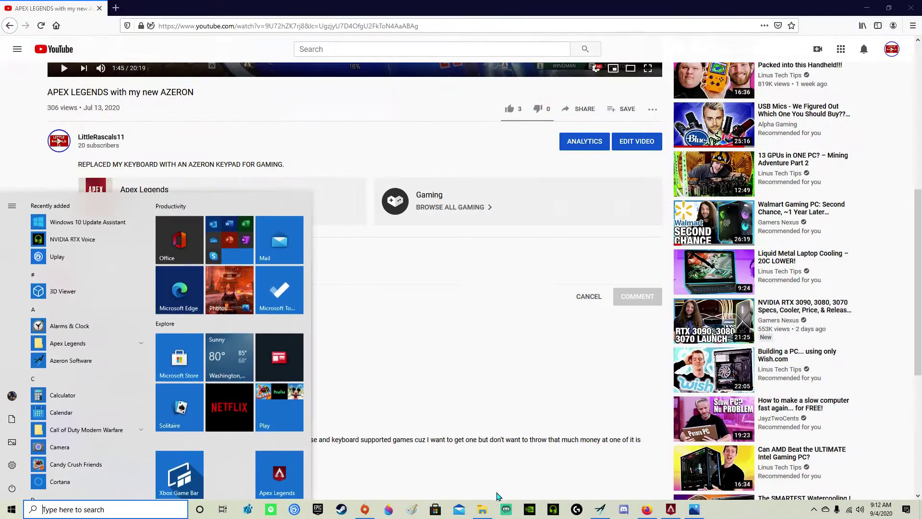
Launch Azeron Software and test the keypad's SPACE, V and X keys.
click(600, 509)
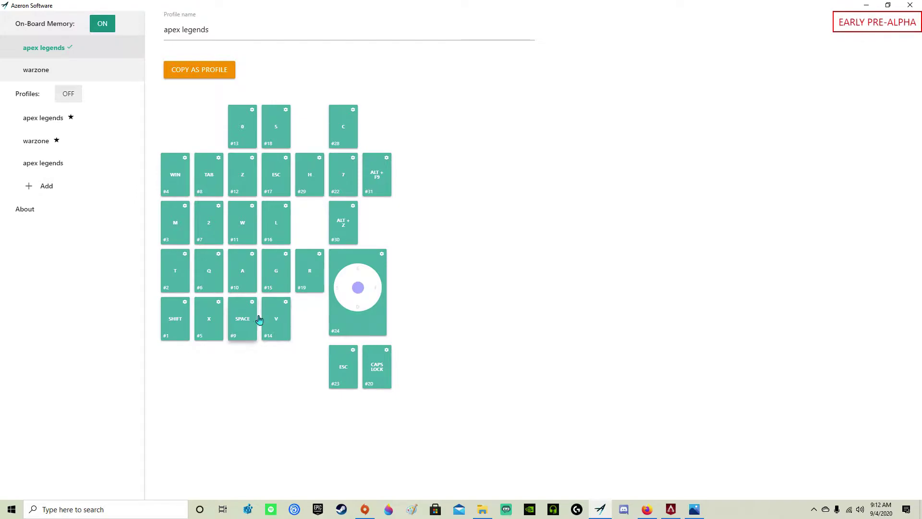
key(space)
key(v)
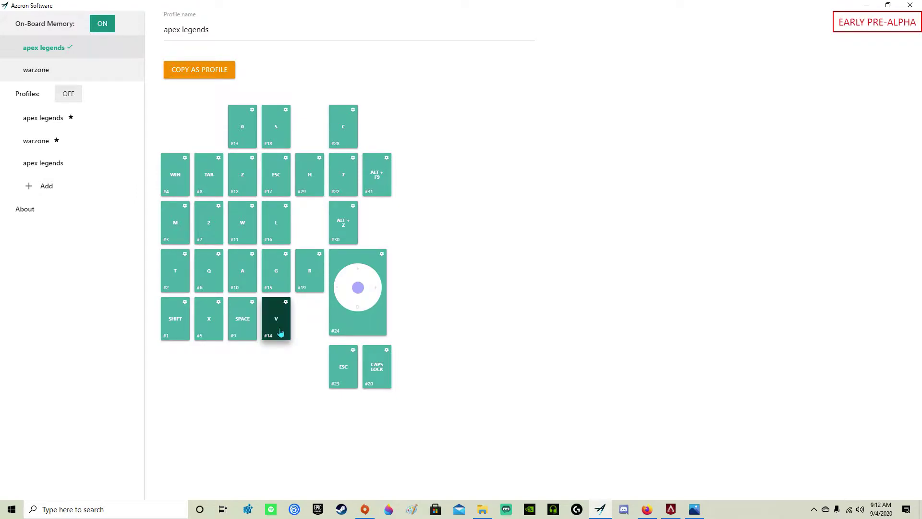
key(v)
key(space)
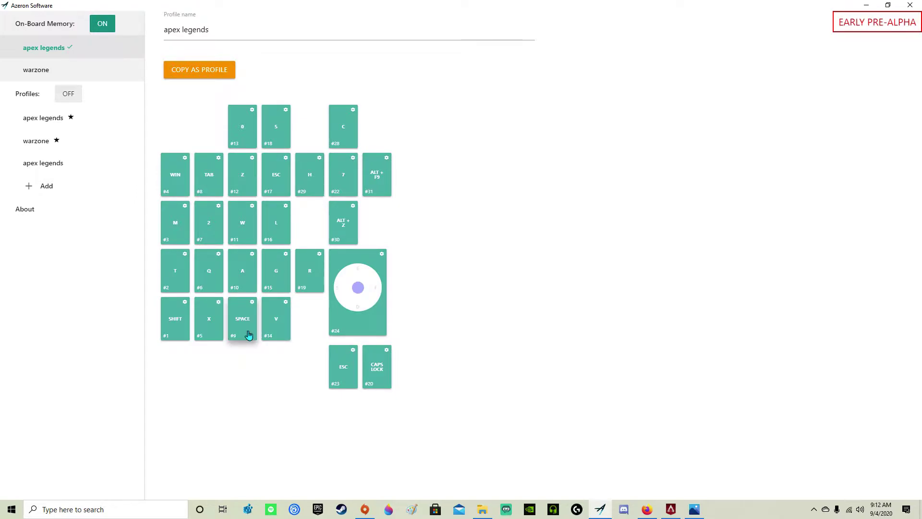
key(x)
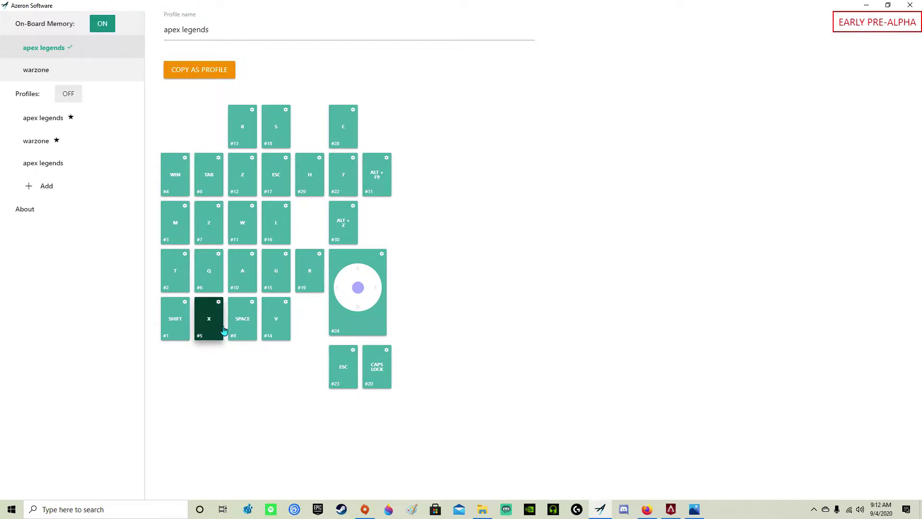
key(x)
key(x)
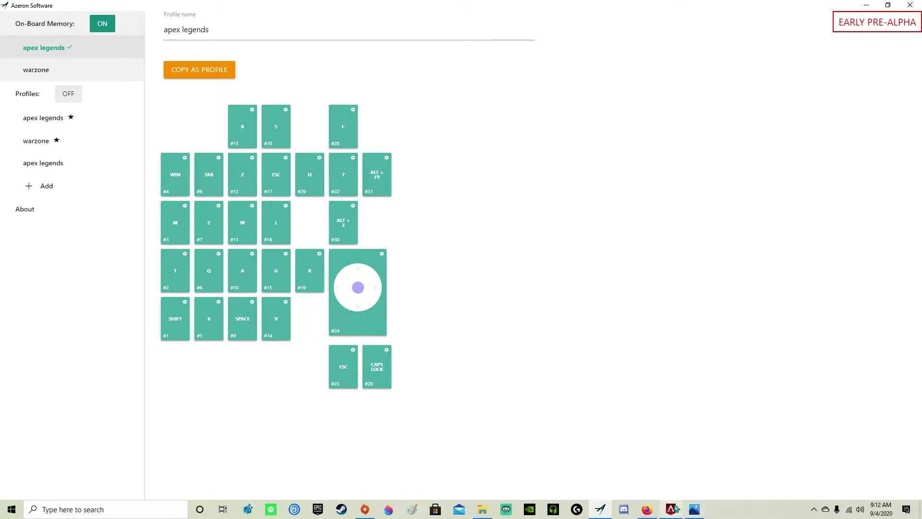
Test the keypad's T, Q, G and R keys on the apex legends layout.
mouse_move(667, 513)
key(t)
key(t)
key(q)
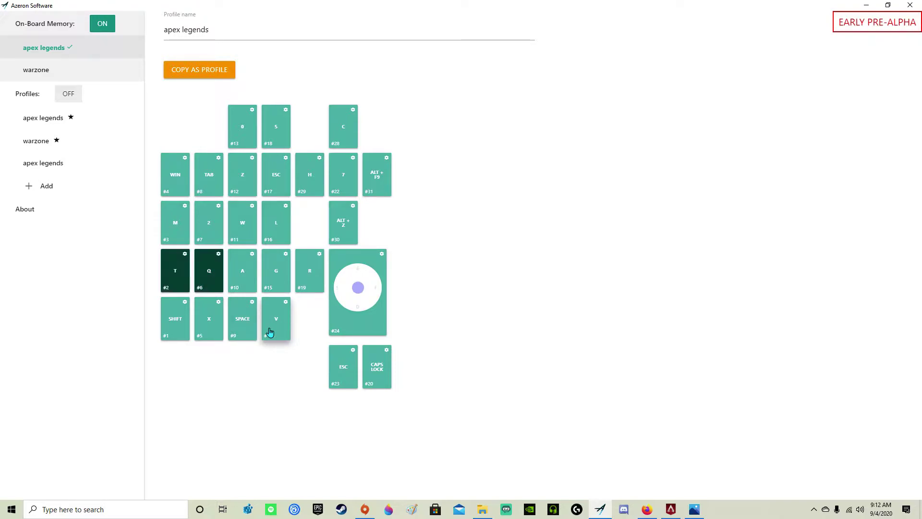
key(g)
key(r)
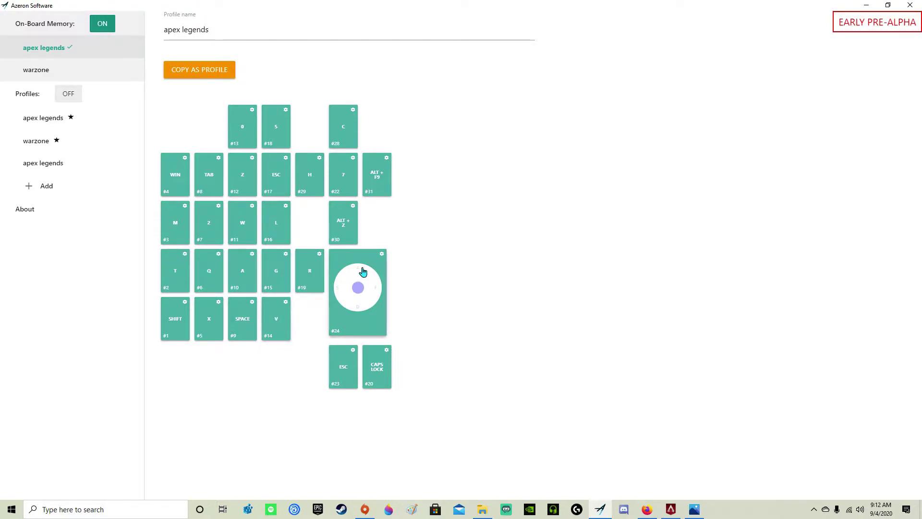
key(r)
key(g)
key(g)
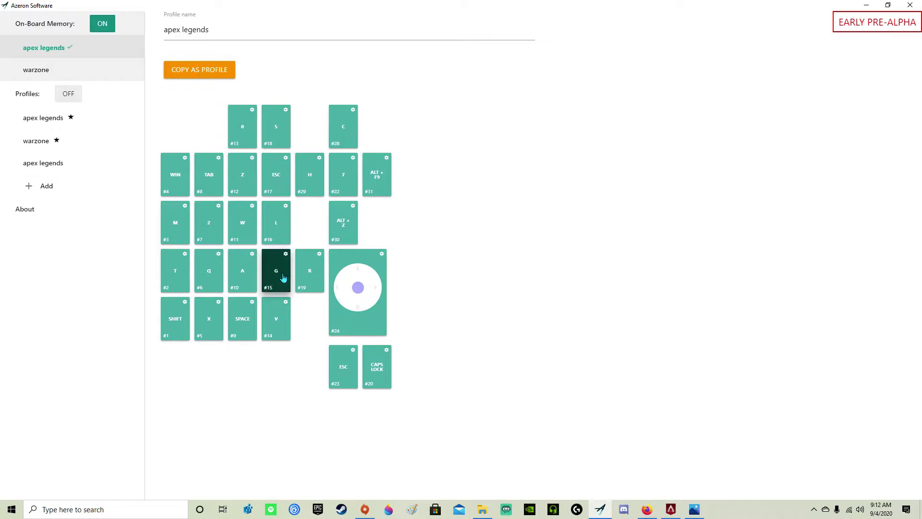
key(g)
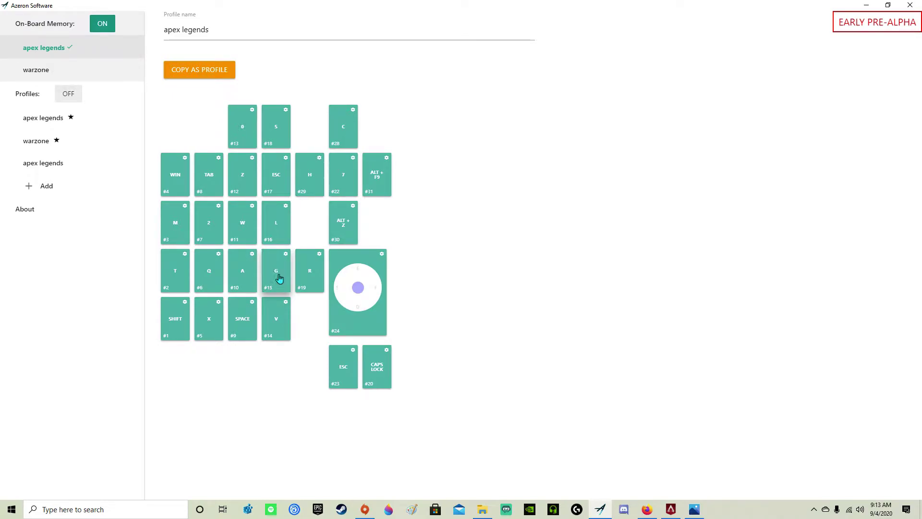
key(g)
Test the keypad's A, T, Q, SPACE, SHIFT, X and V keys.
key(a)
key(a)
key(t)
key(t)
key(q)
key(space)
key(shift)
key(x)
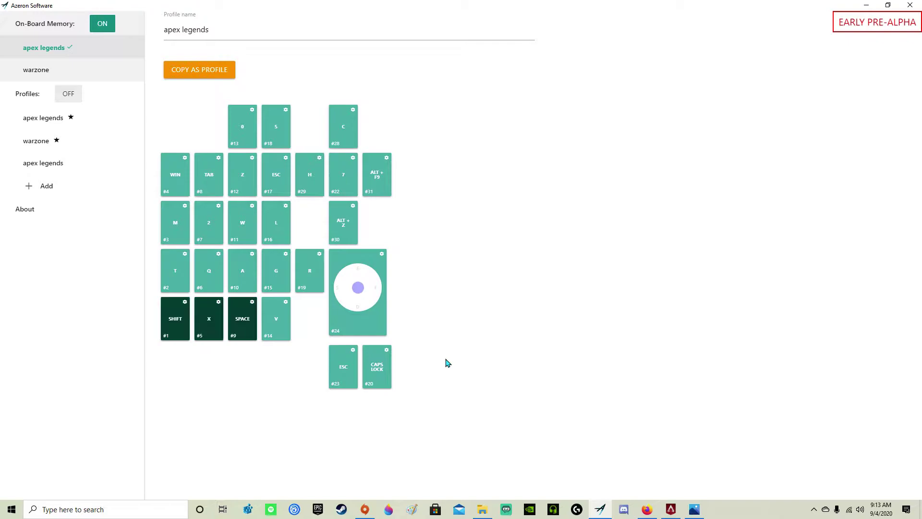
key(v)
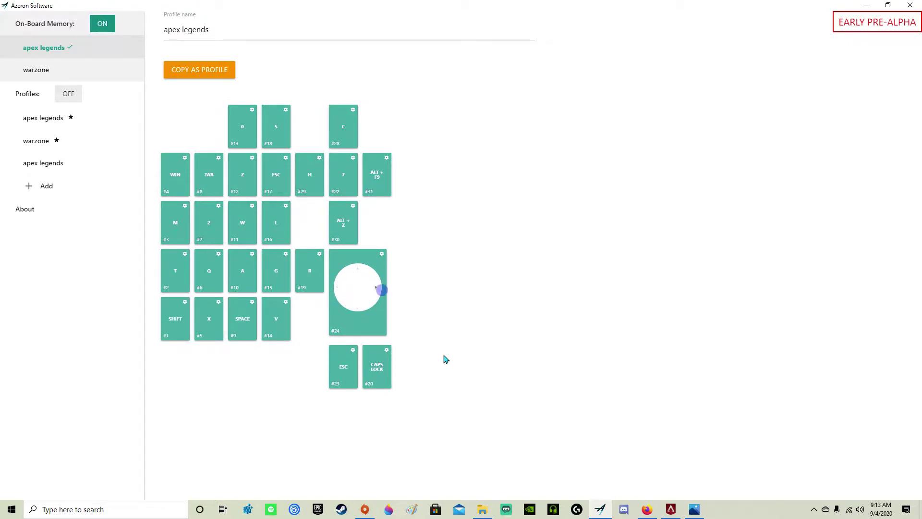
Look at the joystick's analog stick settings without changes, then test the keypad's A key.
click(380, 327)
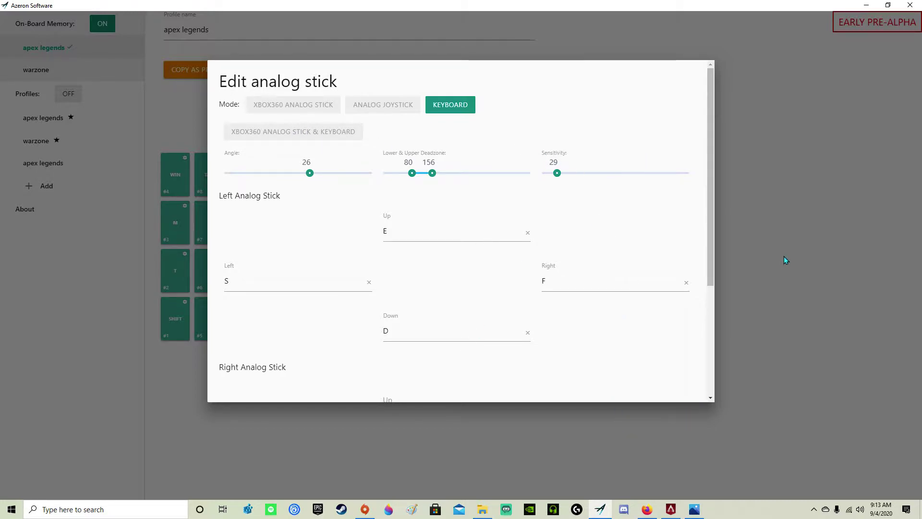
scroll(644, 323, down, 4)
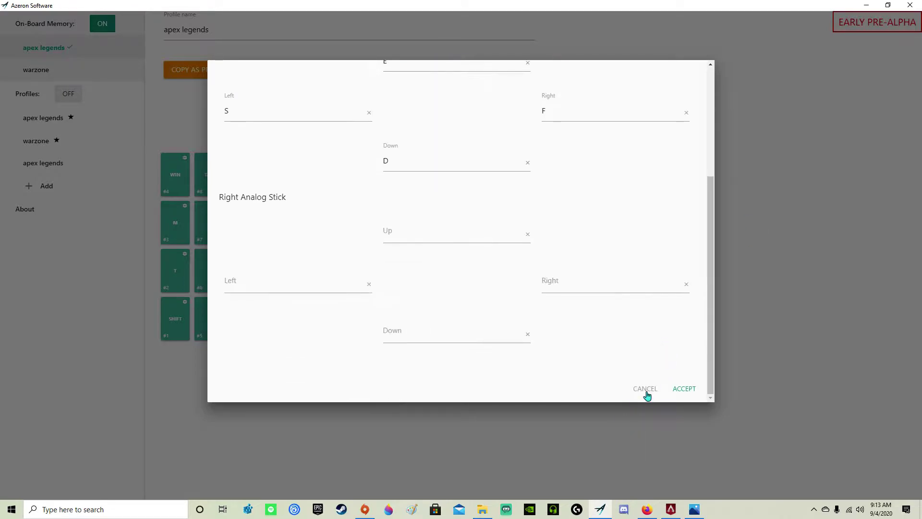
click(646, 389)
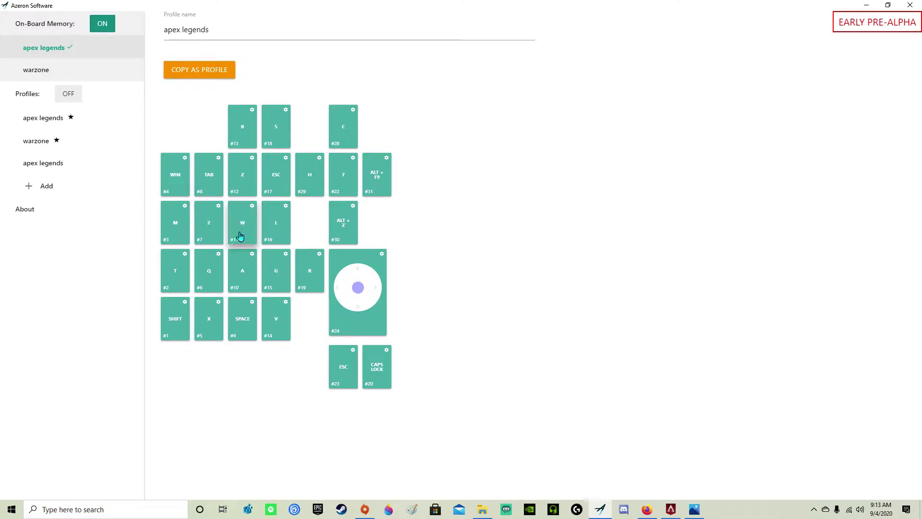
click(246, 279)
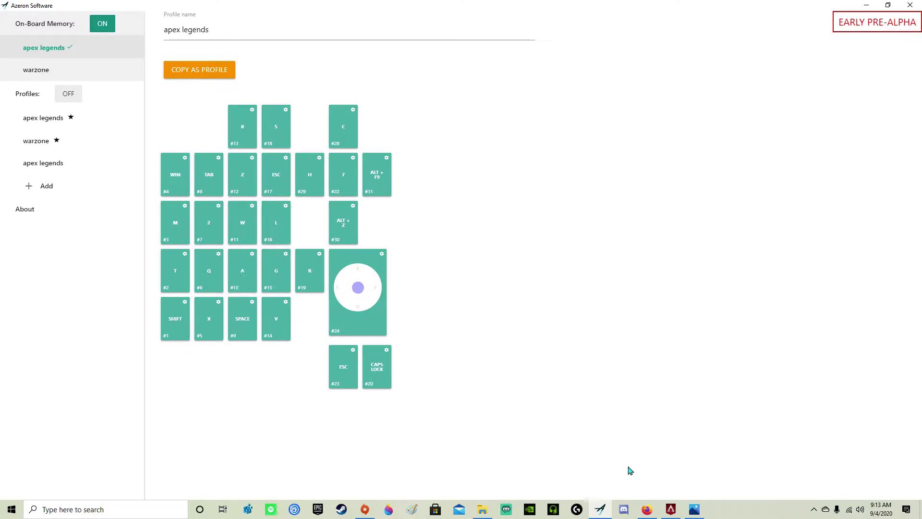
Bring the Apex Legends lobby forward and choose the Firing Range mode.
click(671, 508)
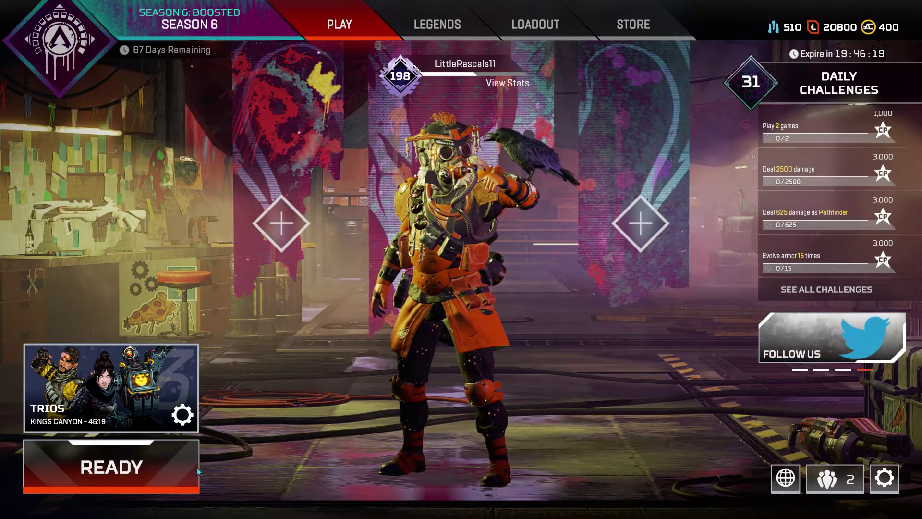
click(124, 423)
click(124, 446)
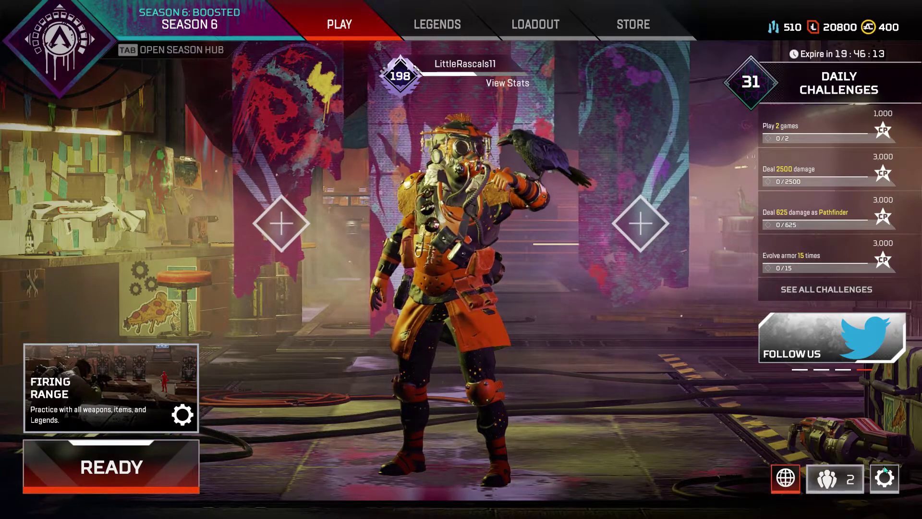
Review the Mouse/Keyboard binds, such as Tactical on A and Ultimate on W, then return to the lobby.
key(Escape)
click(464, 262)
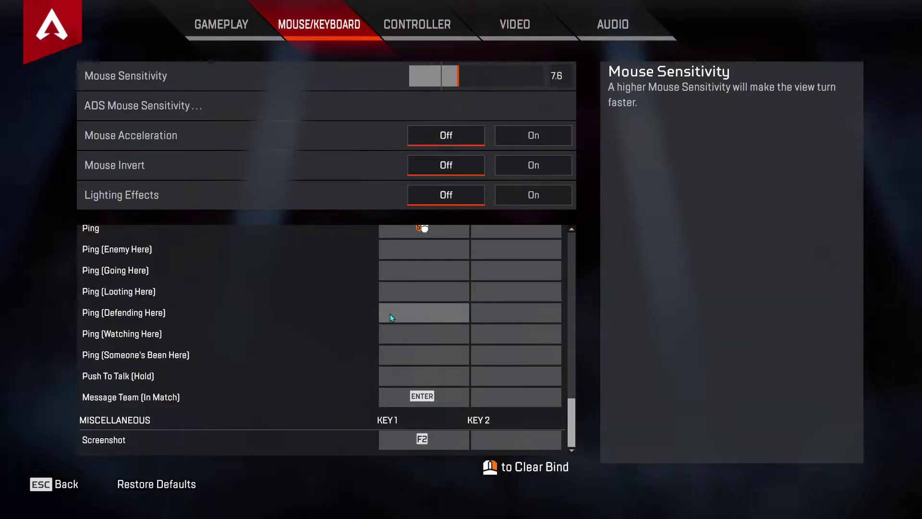
scroll(389, 331, up, 10)
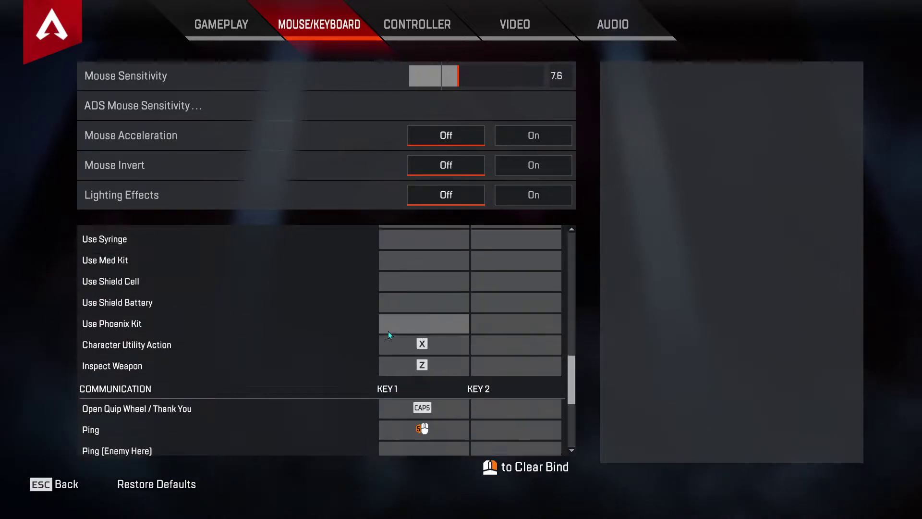
scroll(384, 333, up, 3)
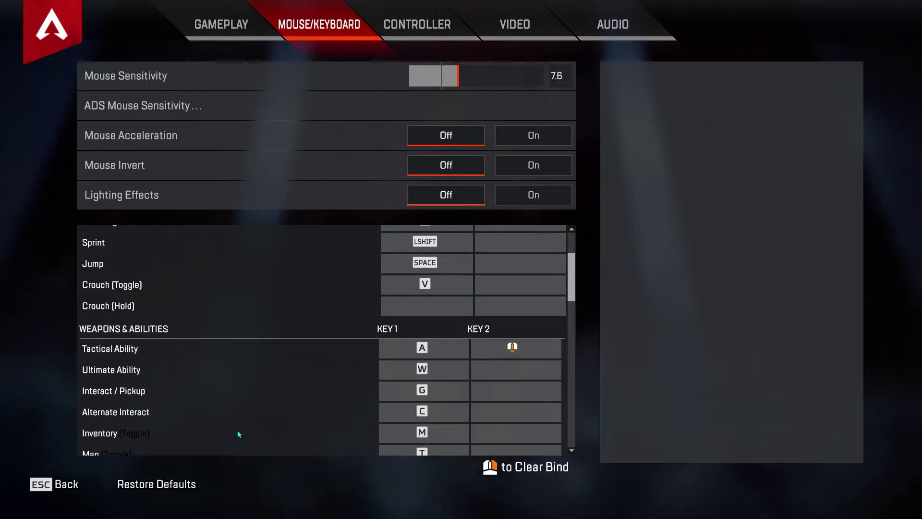
click(73, 485)
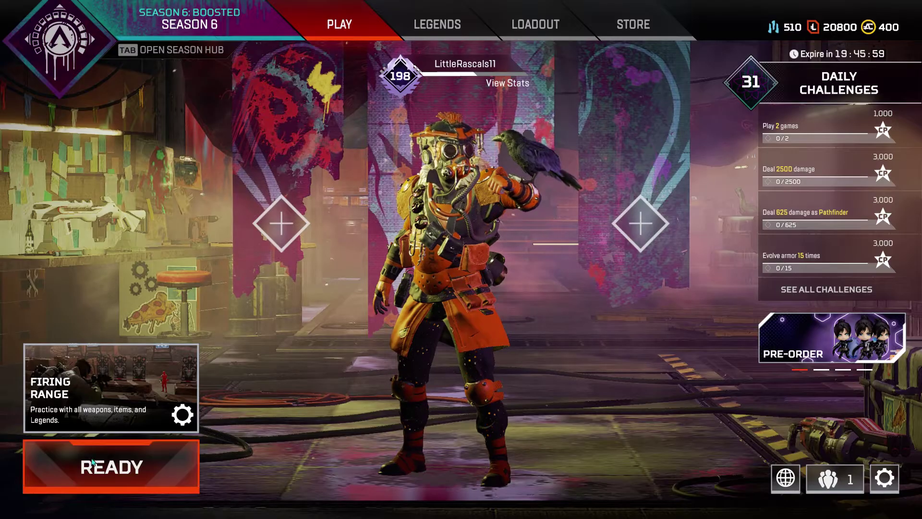
Start Firing Range matchmaking and walk down the corridor toward the glowing gate.
click(108, 469)
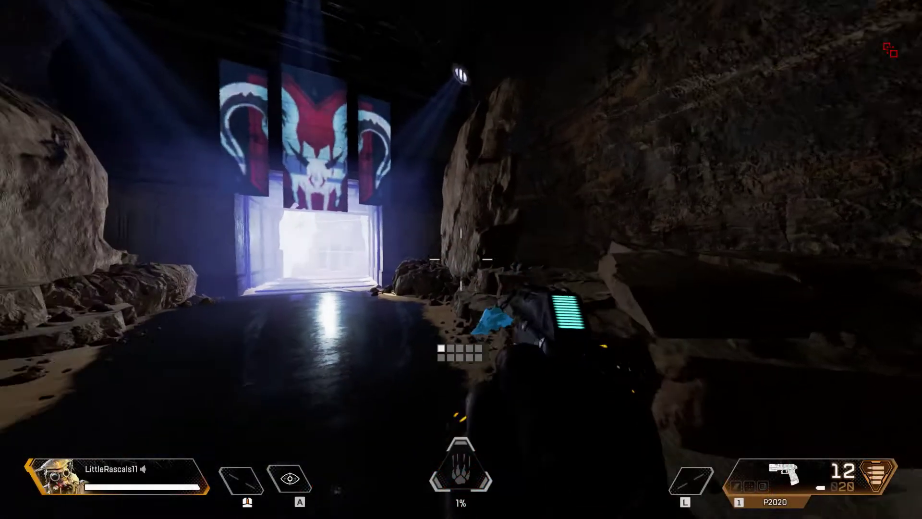
key(w)
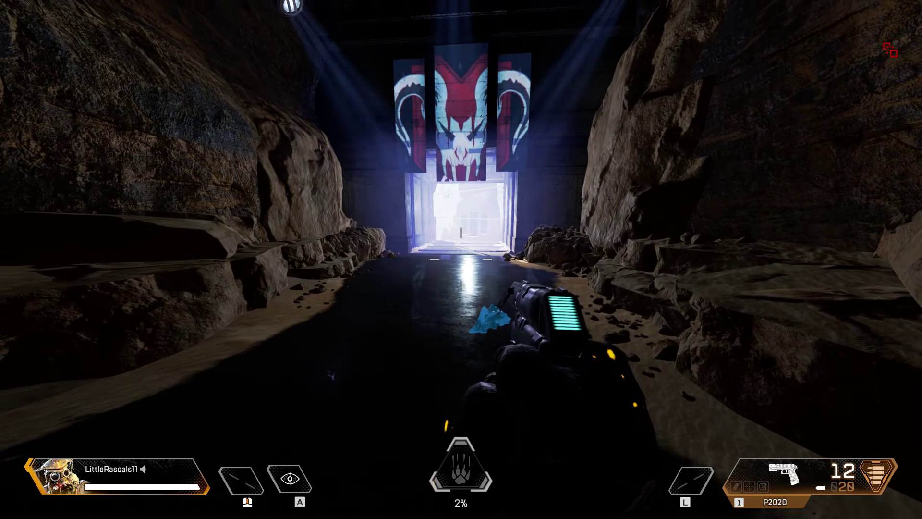
key(w)
key(3)
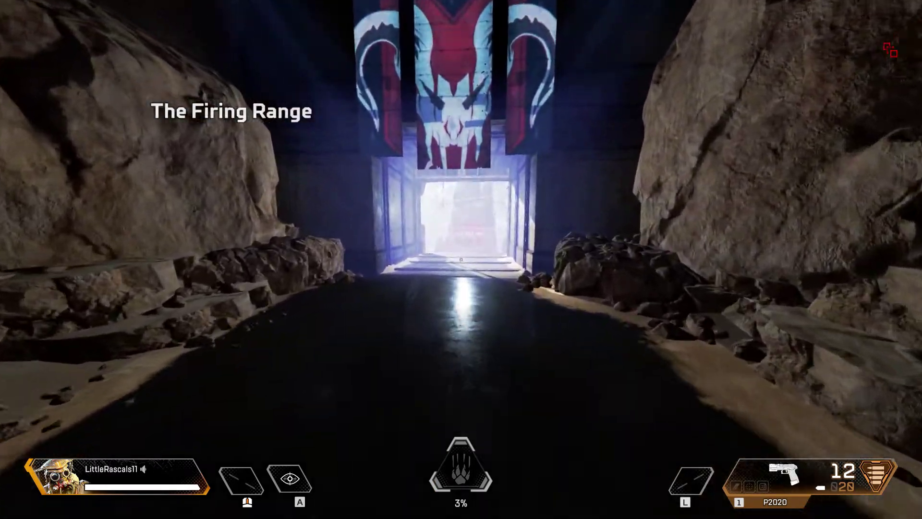
key(w)
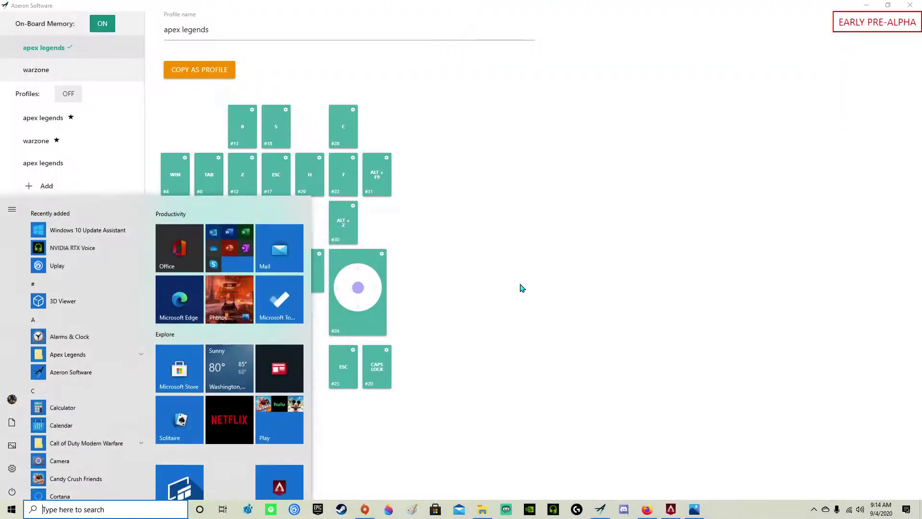
Check the Azeron key grid, then reopen Apex Legends' Mouse/Keyboard bindings showing Toggle Fire Mode on Q.
click(527, 358)
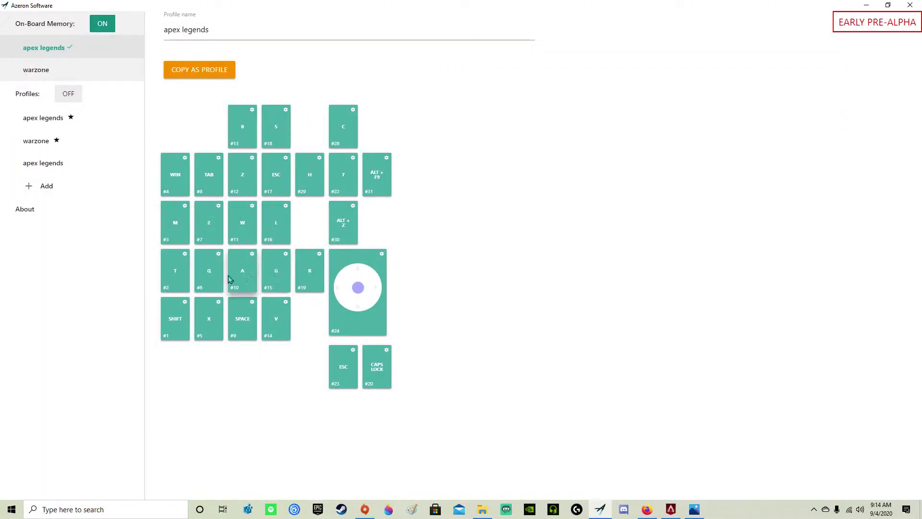
click(671, 509)
key(super)
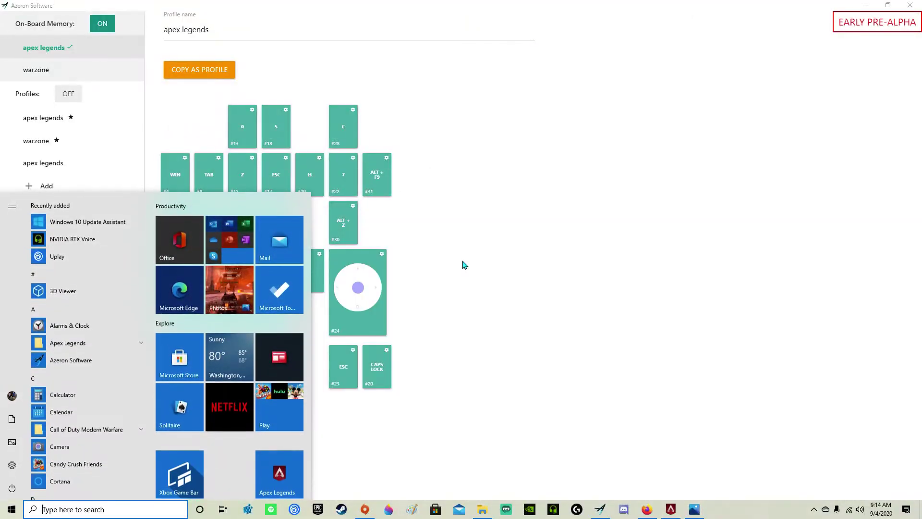
key(super)
click(671, 510)
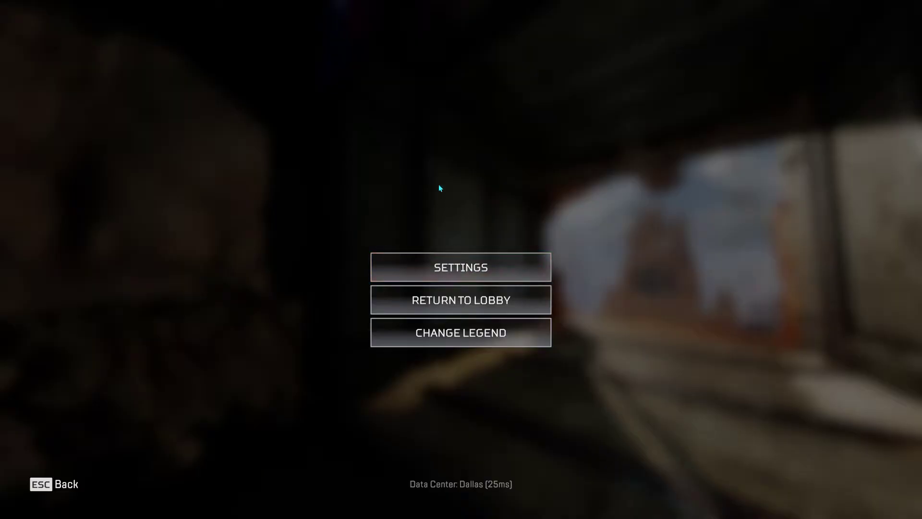
click(457, 268)
scroll(400, 355, down, 5)
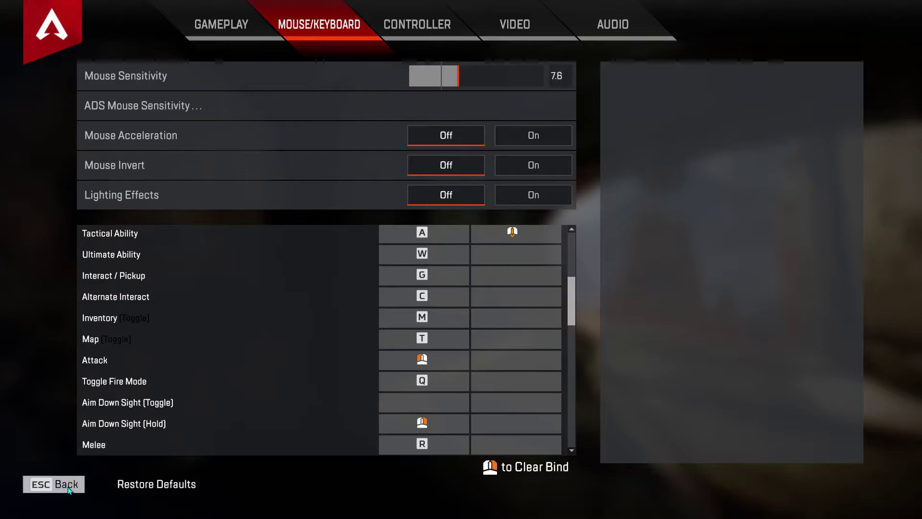
Test the keypad's T key in Azeron against the game's Map (Toggle) binding on T.
click(54, 484)
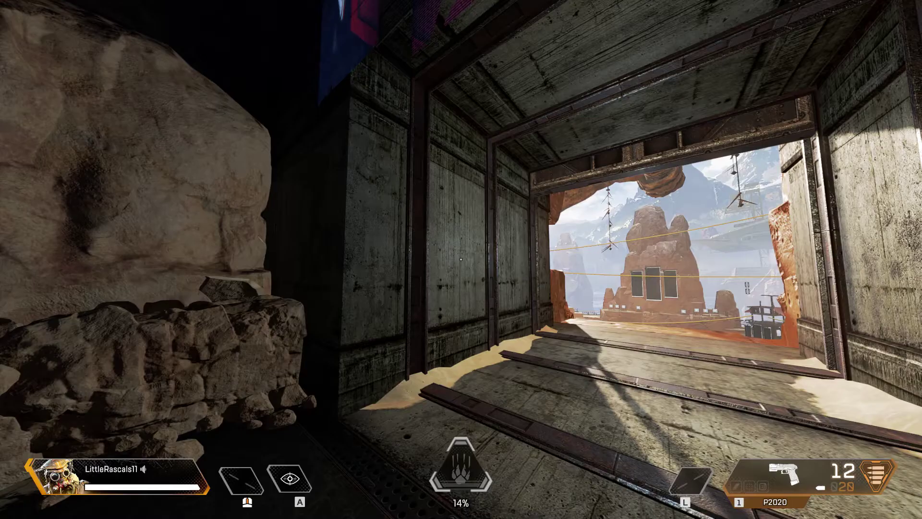
key(super)
click(500, 213)
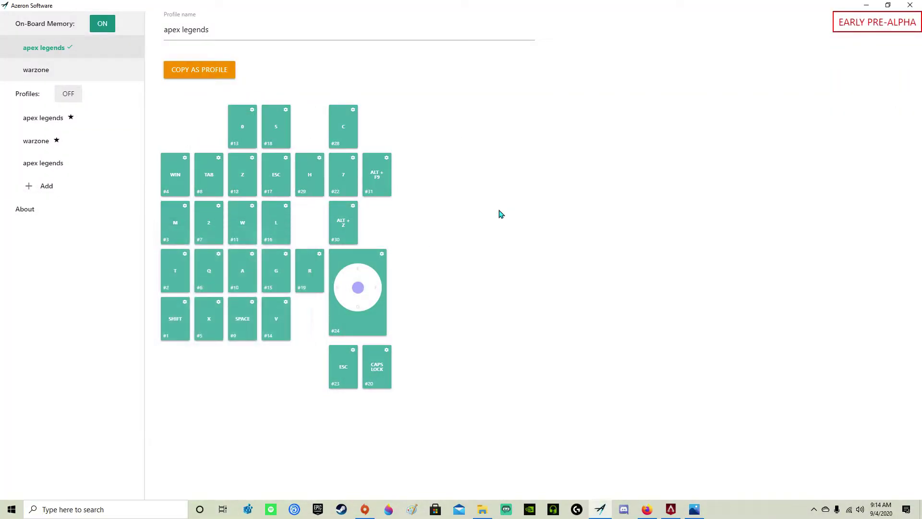
key(t)
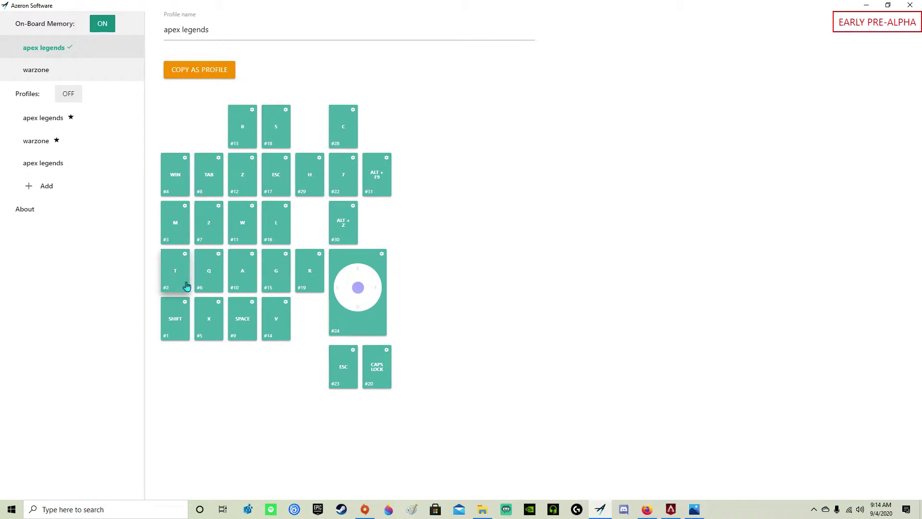
key(t)
key(alt+Tab)
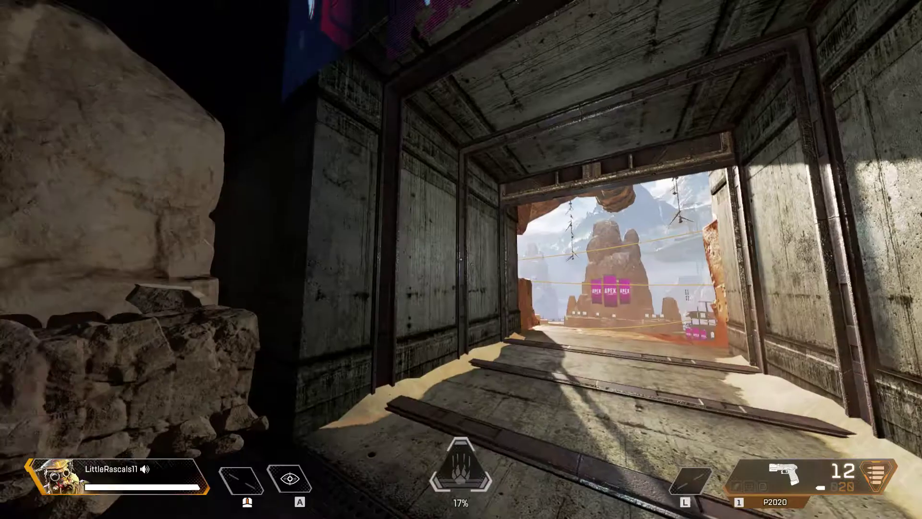
key(Escape)
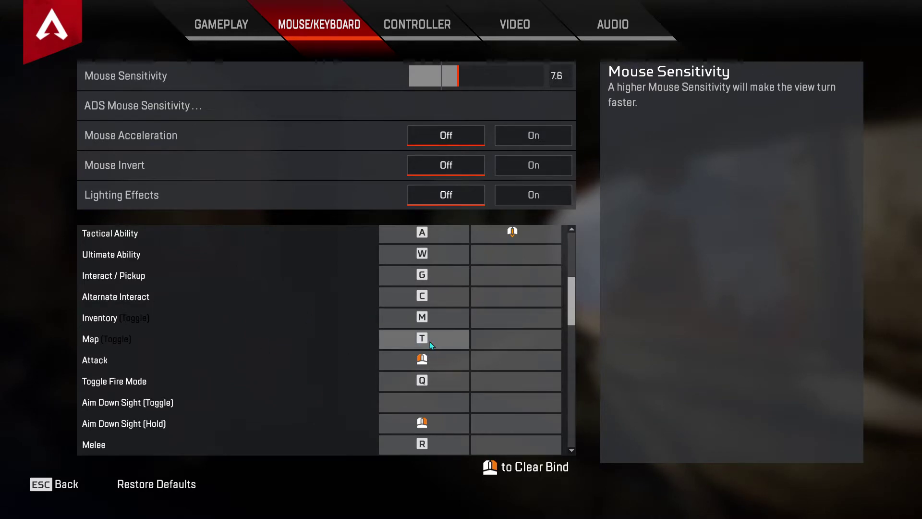
key(Escape)
key(Escape)
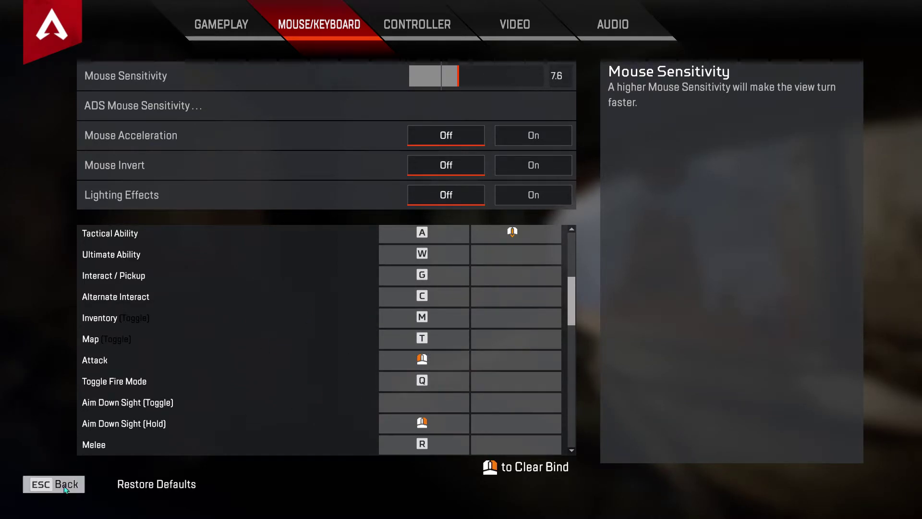
Test the keypad's M, Q and A keys in Azeron, then bring up Apex's pause menu.
key(super)
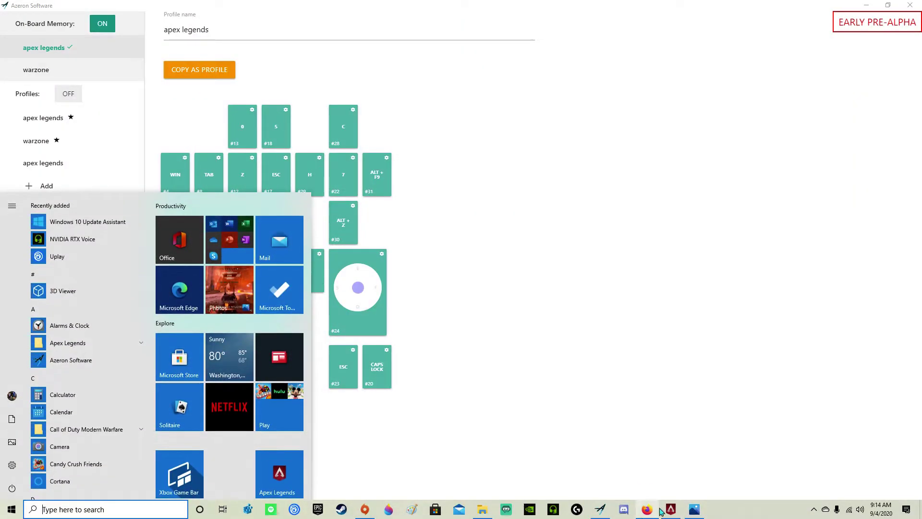
click(602, 510)
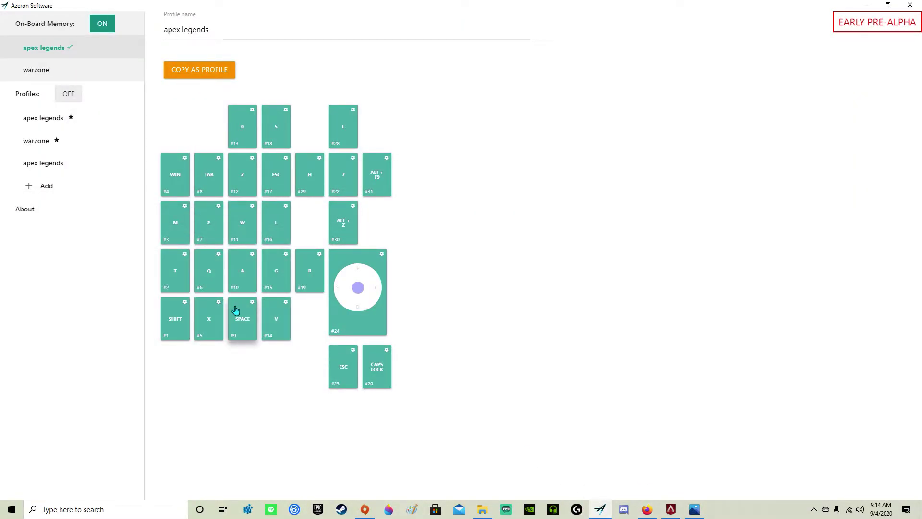
key(m)
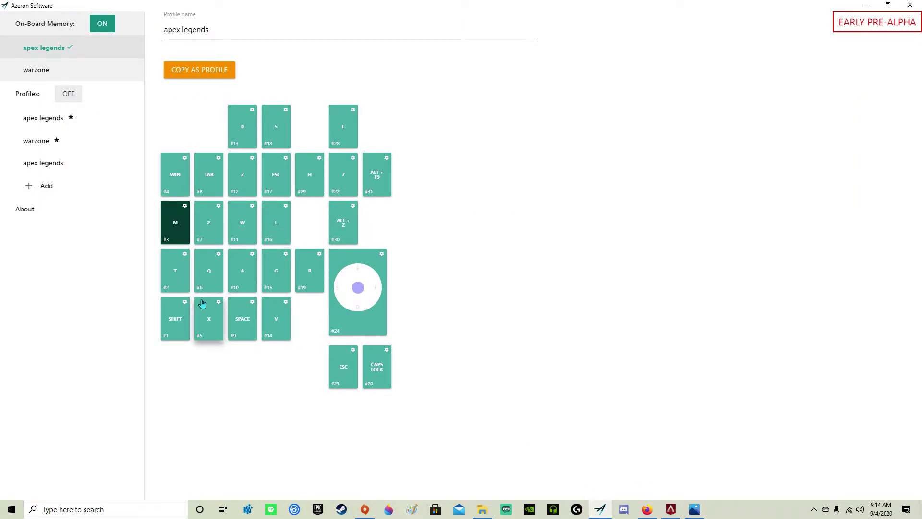
key(q)
key(q)
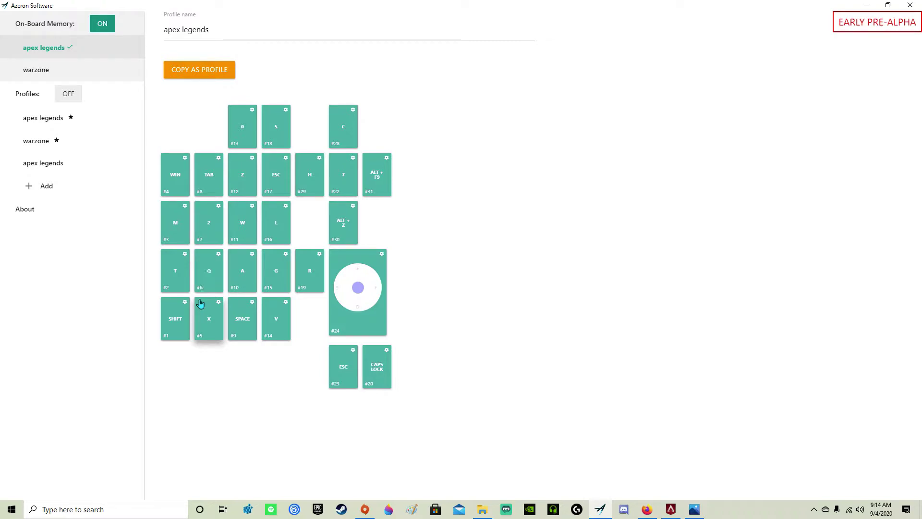
key(a)
key(a)
key(a)
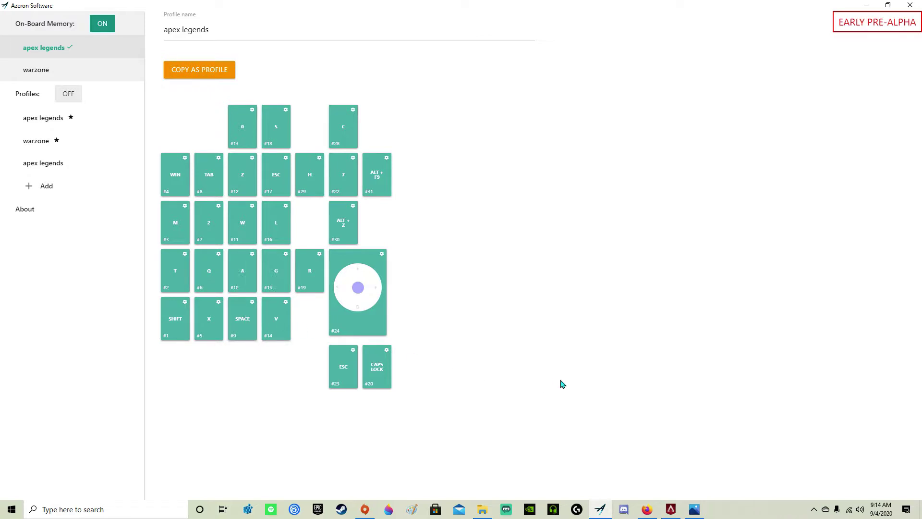
key(a)
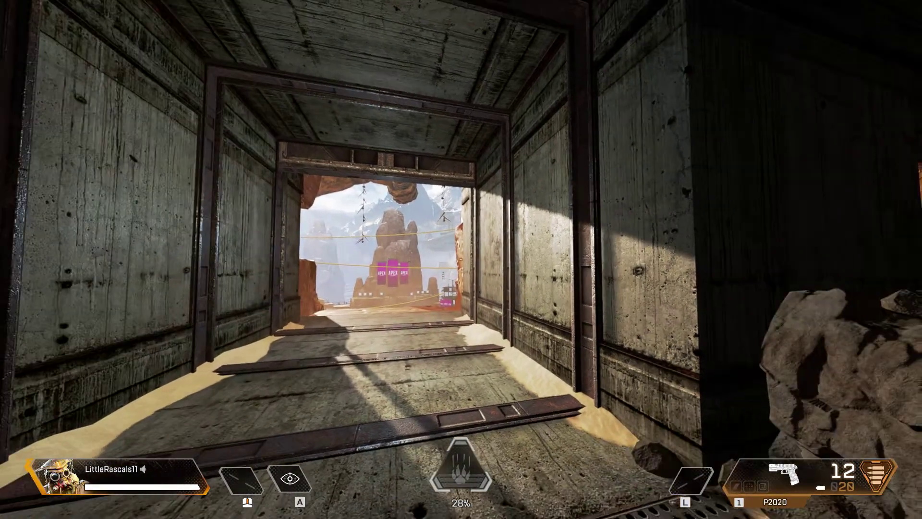
key(Escape)
Review Apex's Mouse/Keyboard binds: Equip Weapon 1 on 1, Weapon 2 on 3, Holster on 2, Grenade on L.
click(456, 266)
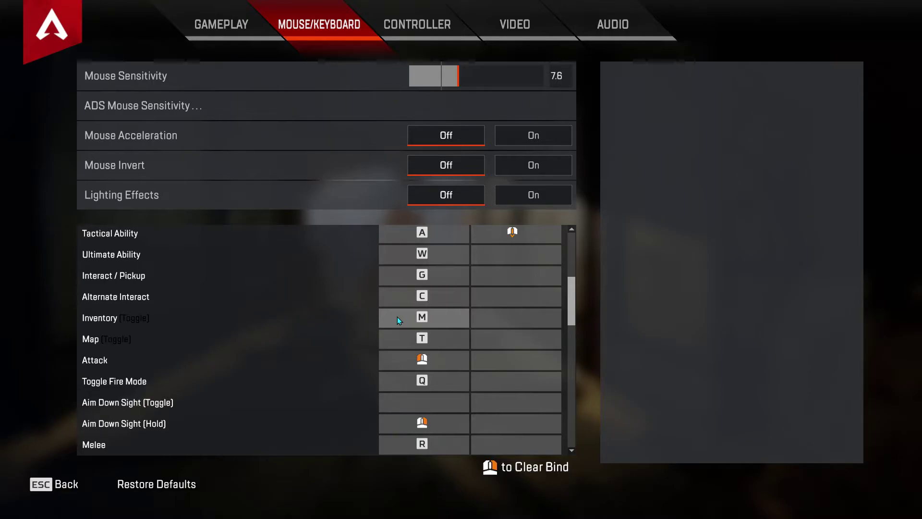
scroll(410, 373, up, 3)
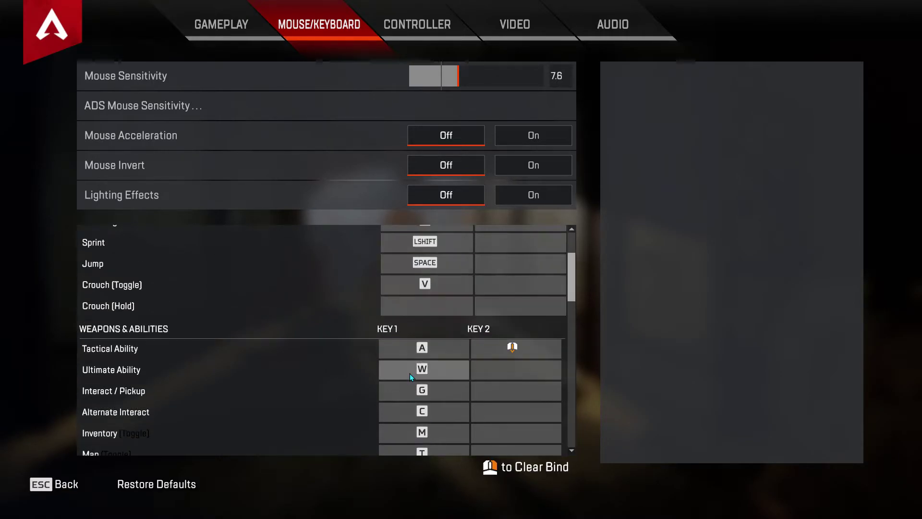
scroll(410, 373, up, 4)
scroll(413, 374, down, 7)
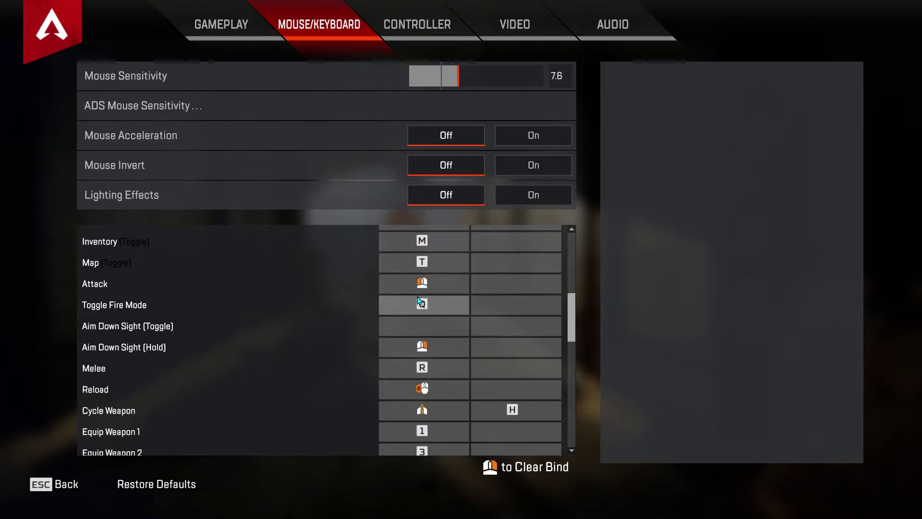
scroll(397, 350, down, 4)
scroll(438, 348, up, 5)
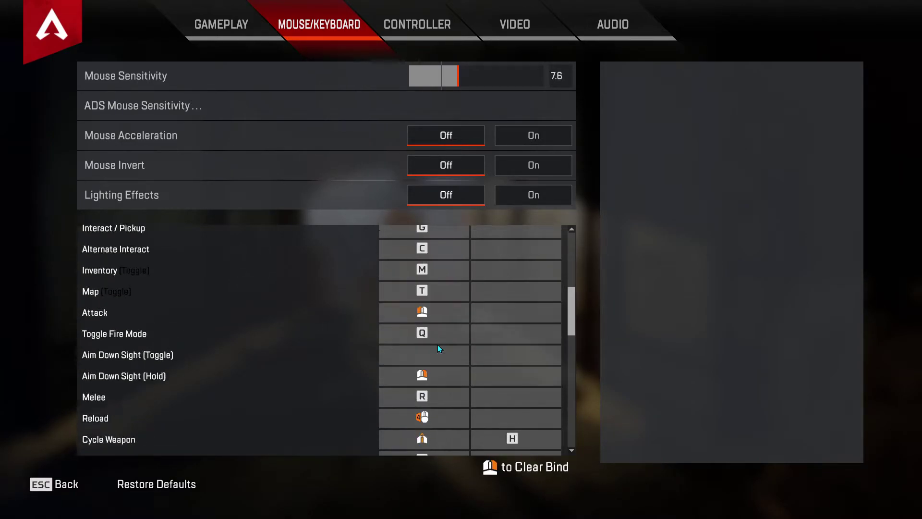
scroll(437, 345, down, 15)
scroll(431, 344, up, 2)
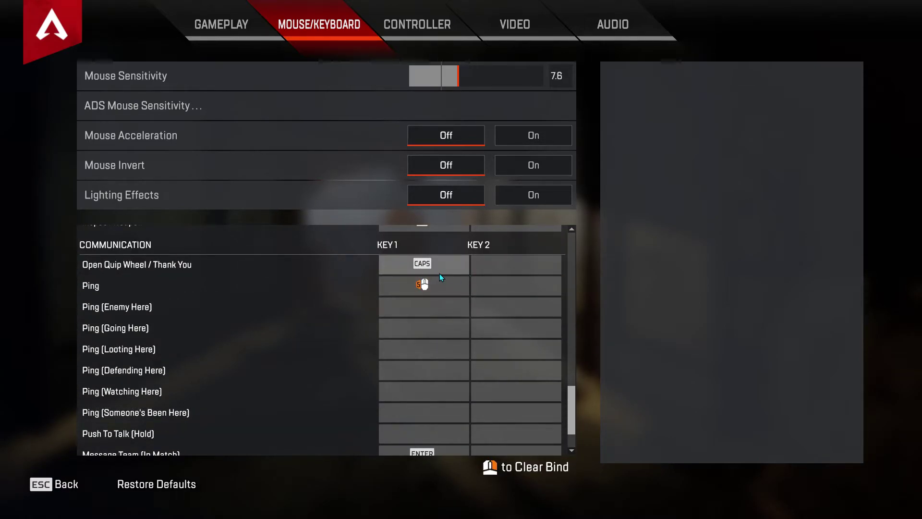
scroll(422, 297, up, 1)
scroll(425, 301, up, 5)
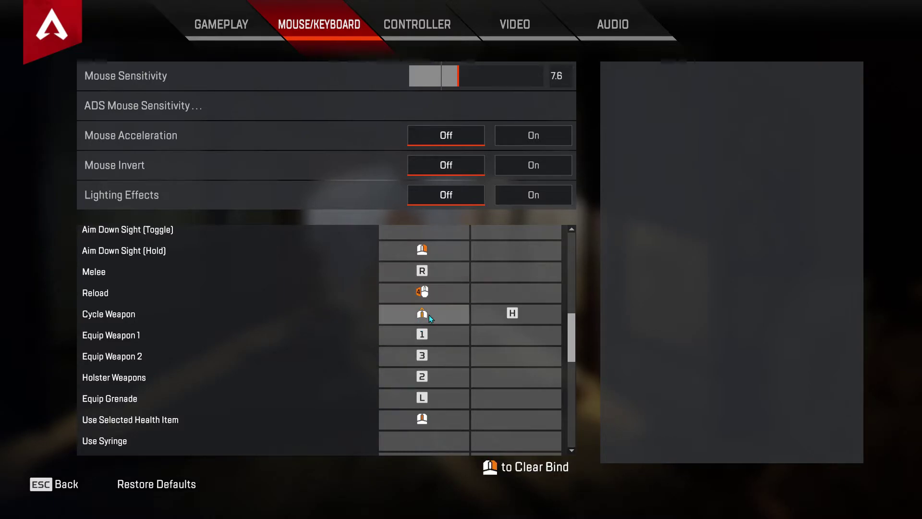
scroll(427, 300, up, 1)
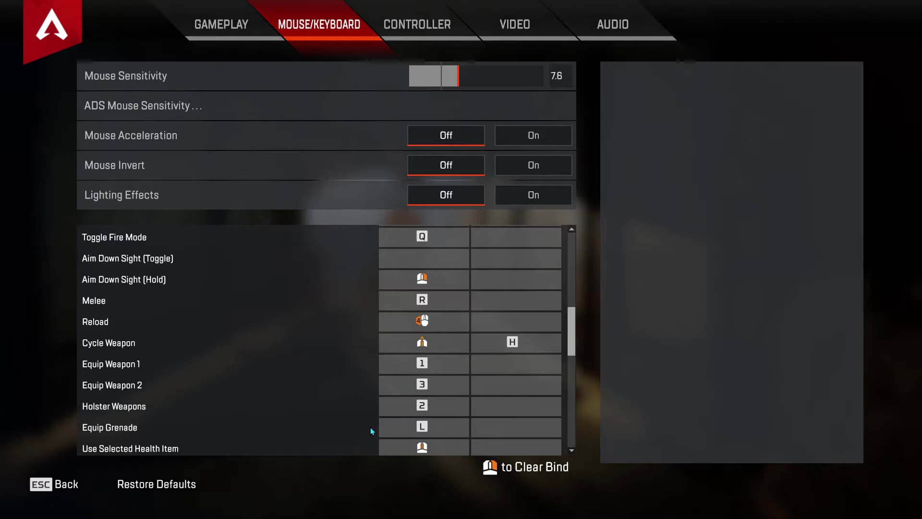
Test the keypad's WIN, V, SPACE and X buttons, dismissing the Start menu.
key(super)
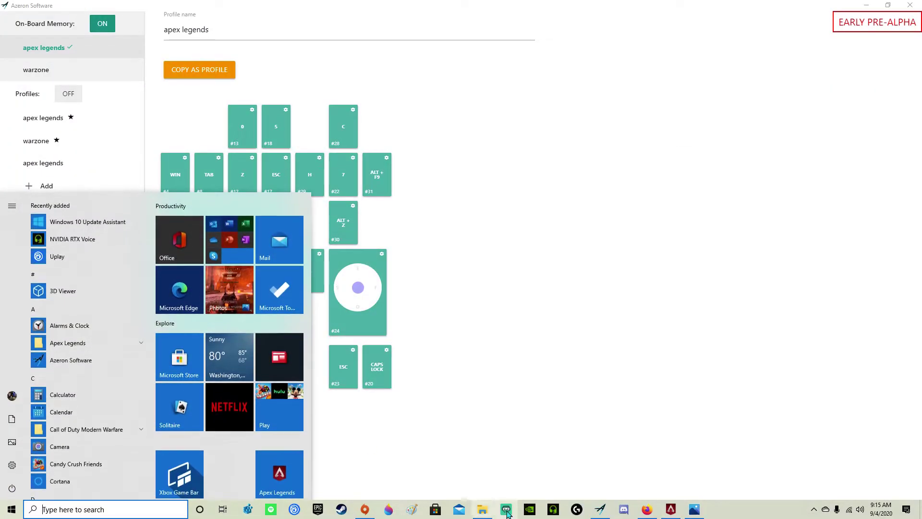
key(Escape)
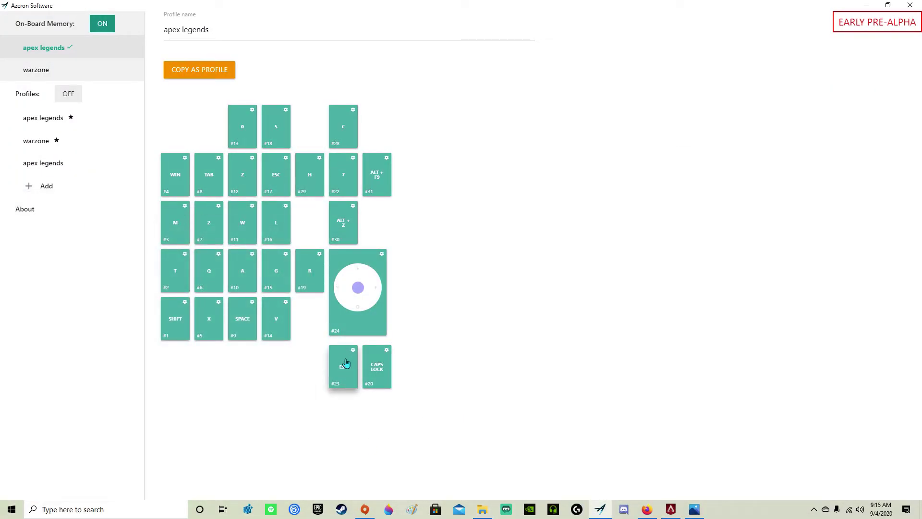
key(v)
key(space)
key(x)
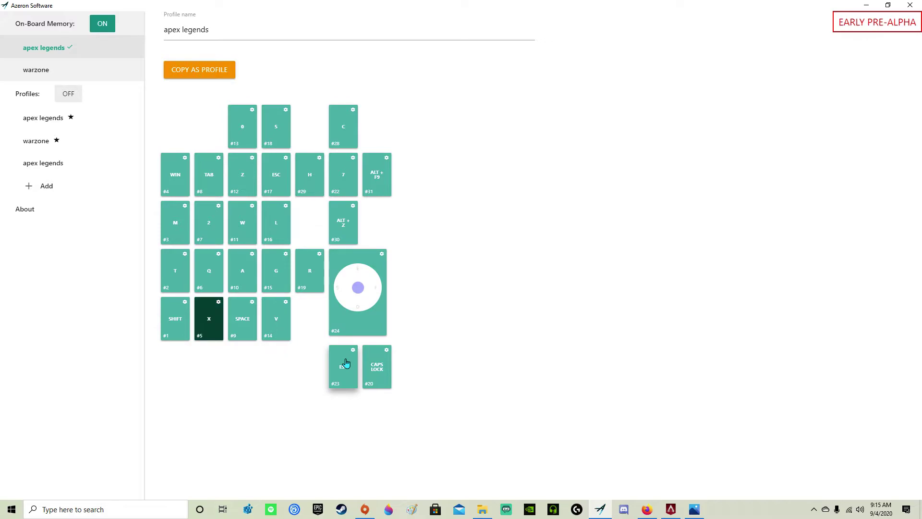
Return to Apex and check Character Utility Action on X, Inspect Weapon on Z, Quip Wheel on CAPS.
click(671, 509)
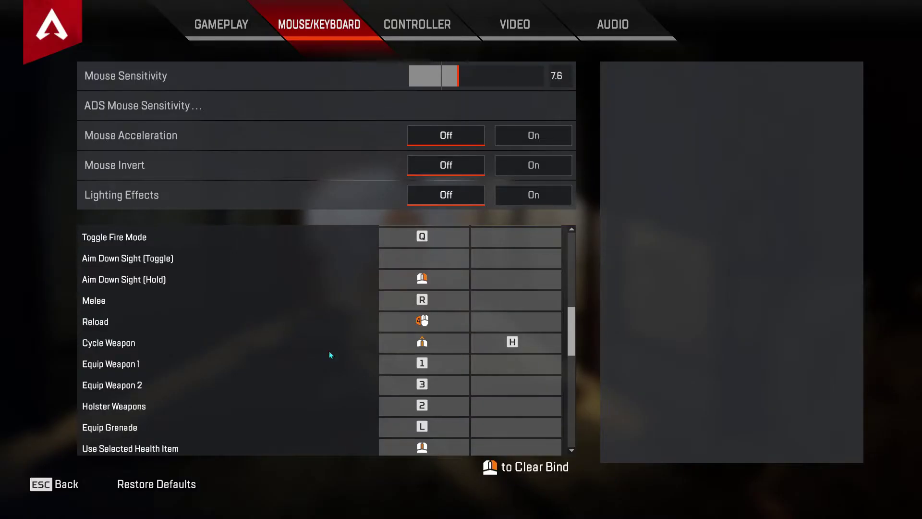
scroll(396, 366, up, 4)
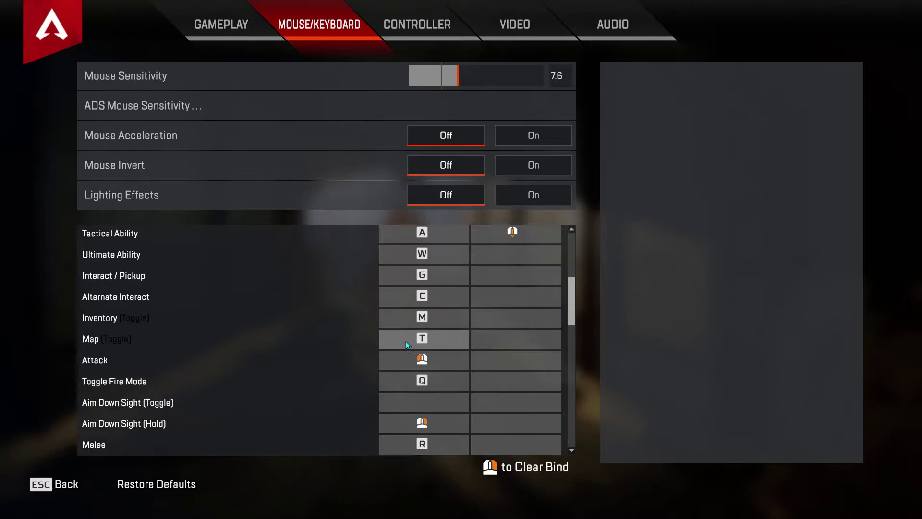
scroll(406, 345, down, 8)
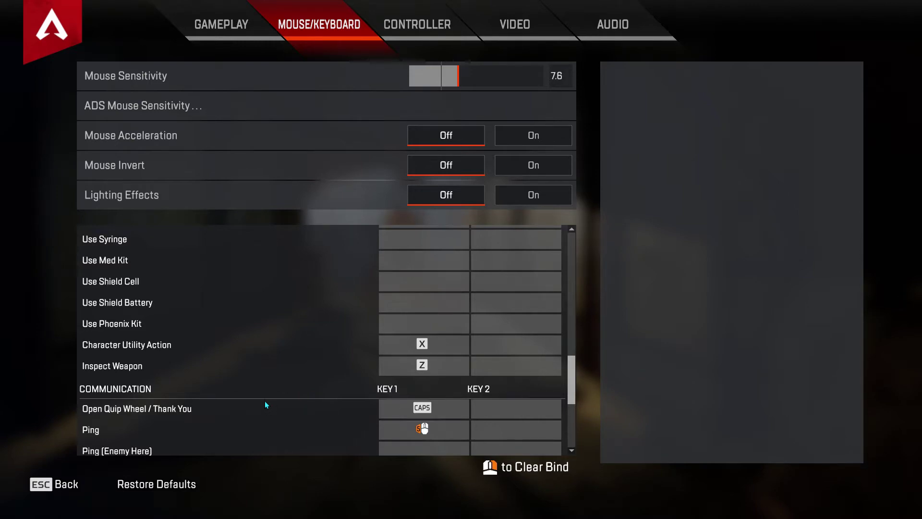
Leave Apex settings, bring up Azeron Software, test SHIFT and decline the Sticky Keys offer.
click(85, 480)
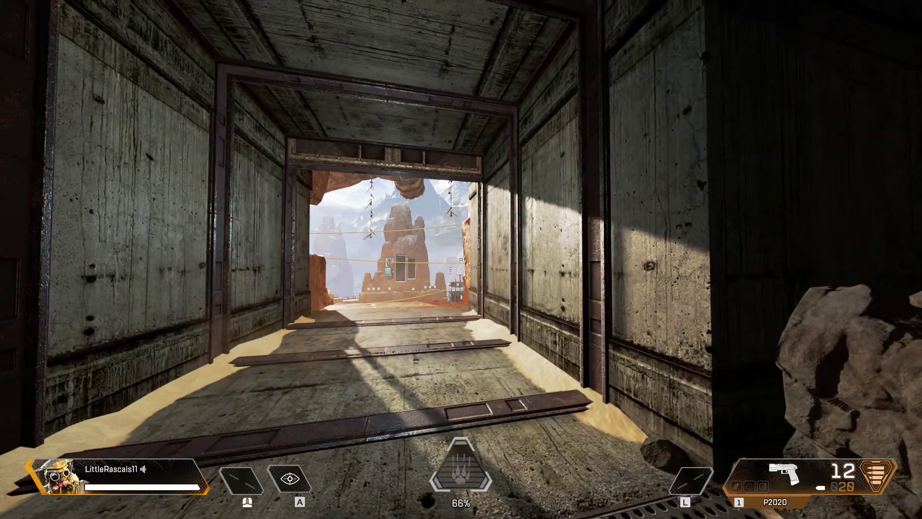
key(super)
click(508, 300)
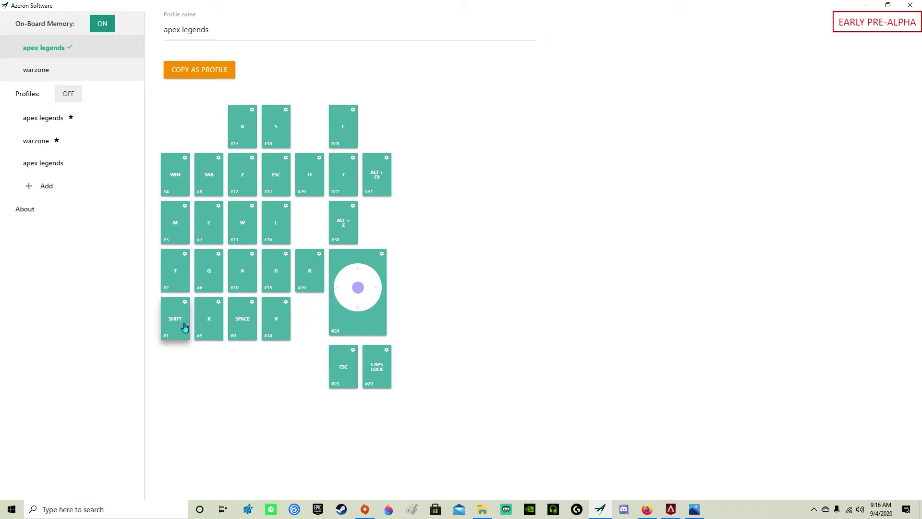
key(shift)
key(shift)
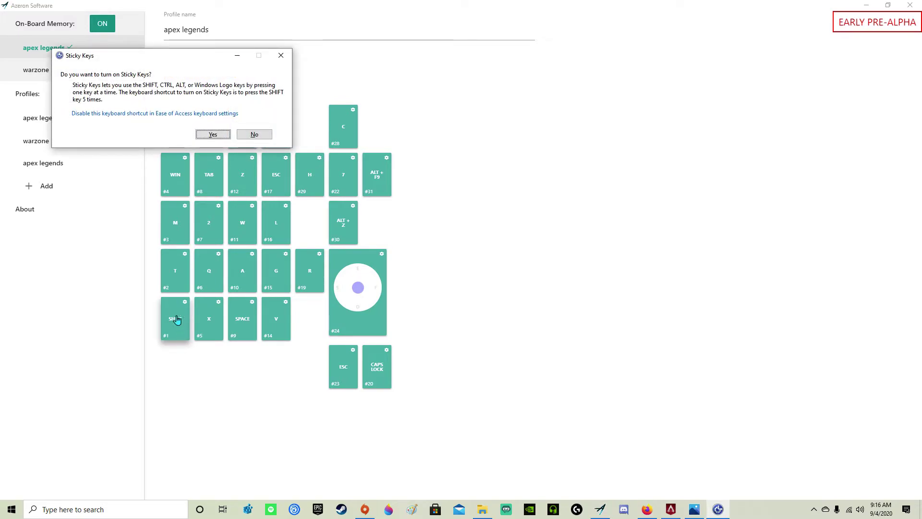
click(255, 134)
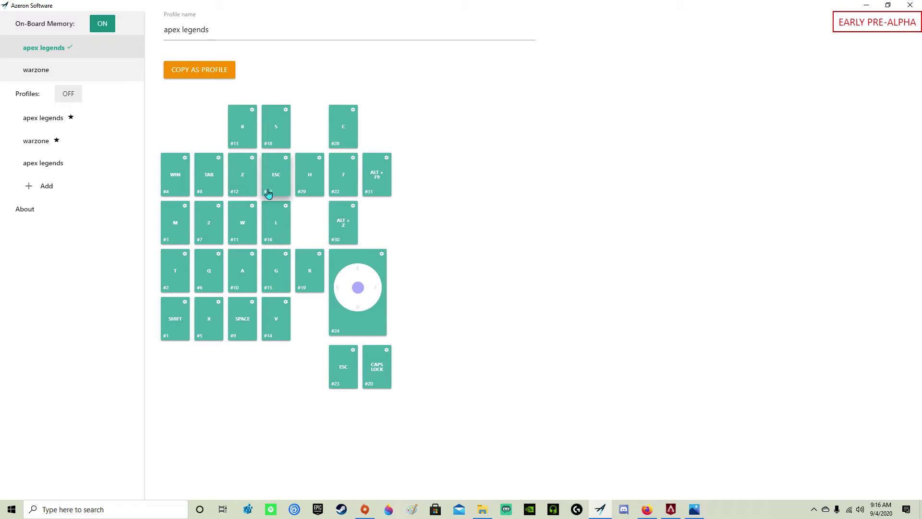
Test the keypad's Z, ESC and CAPS LOCK tiles, then return to the Apex Firing Range.
key(z)
key(z)
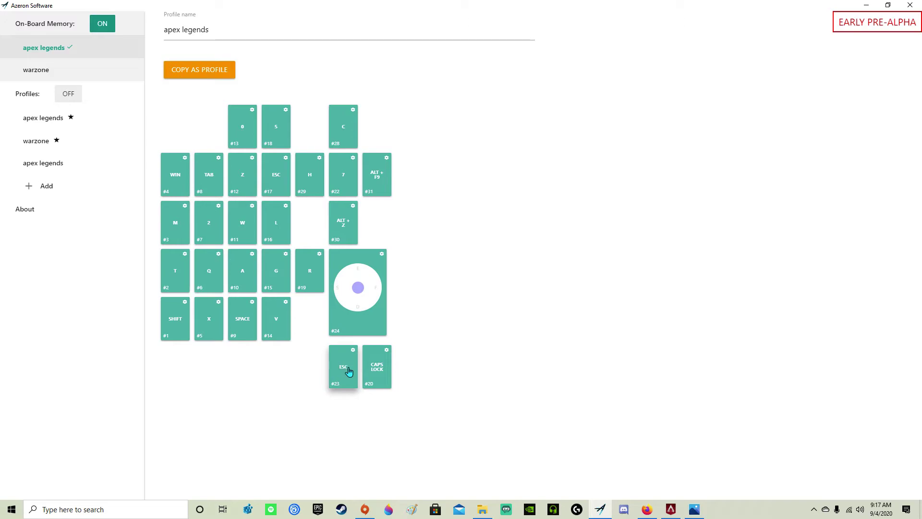
key(Escape)
key(Escape)
key(Escape)
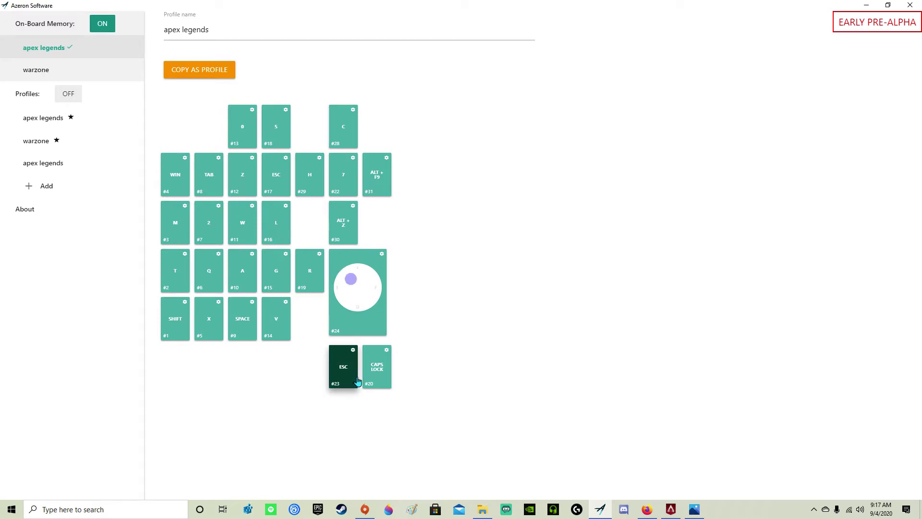
key(Caps_Lock)
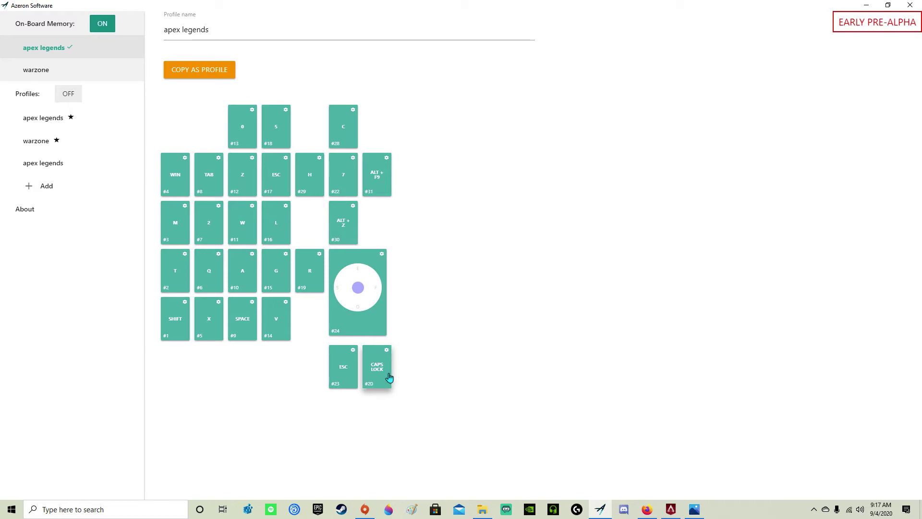
key(Caps_Lock)
key(Caps_Lock)
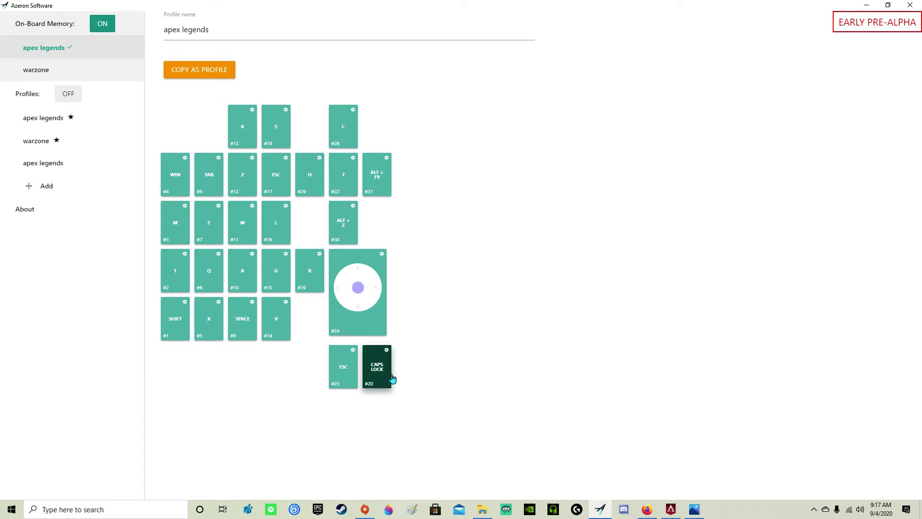
click(674, 511)
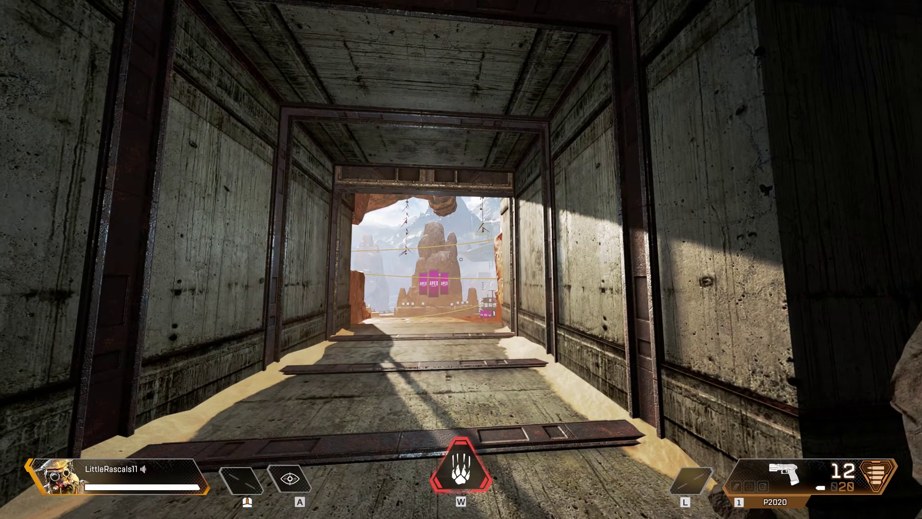
Resume play and walk from the room down the sand slope to the loot platforms.
key(Escape)
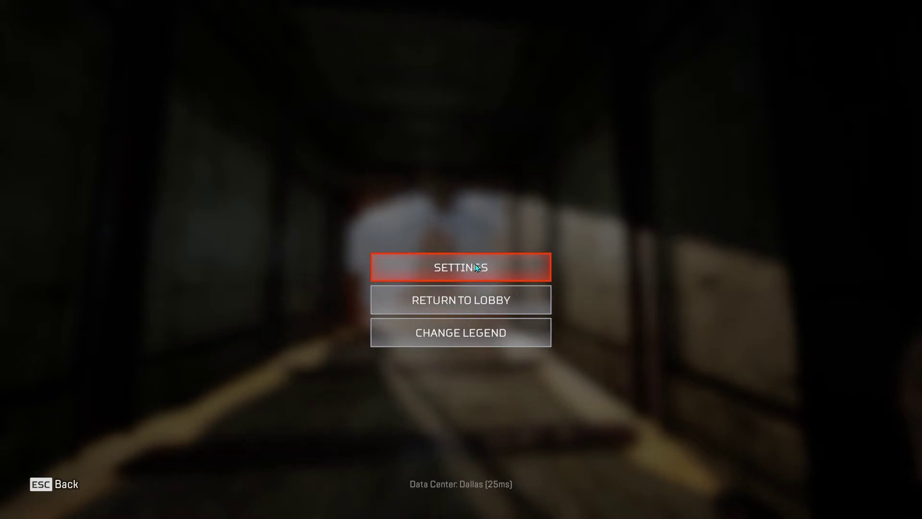
key(Escape)
key(w)
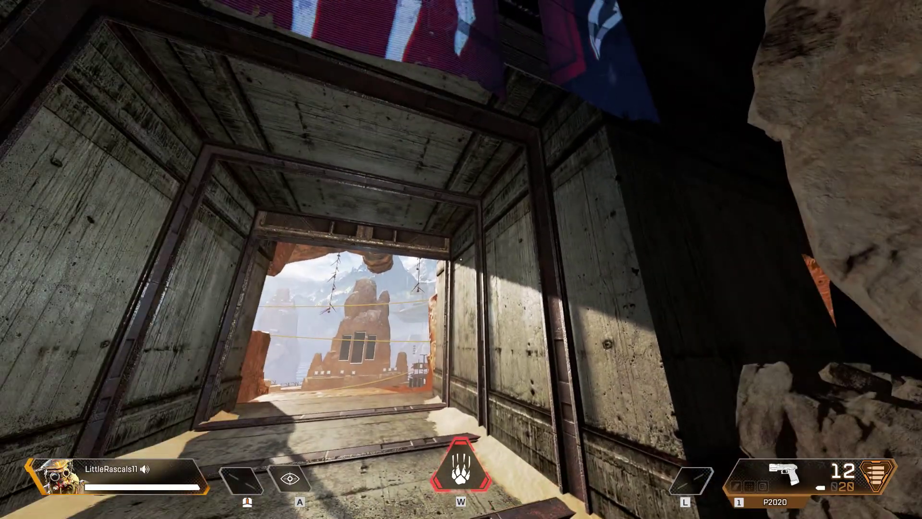
key(w)
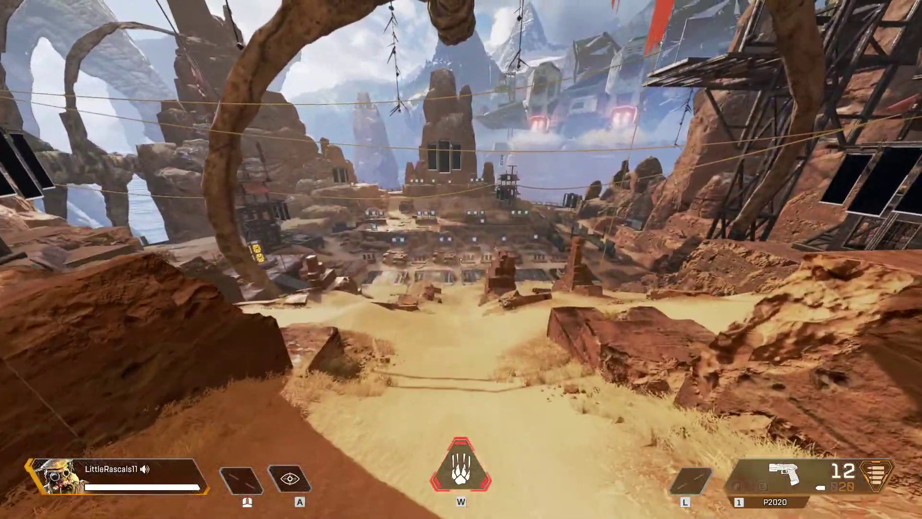
key(w)
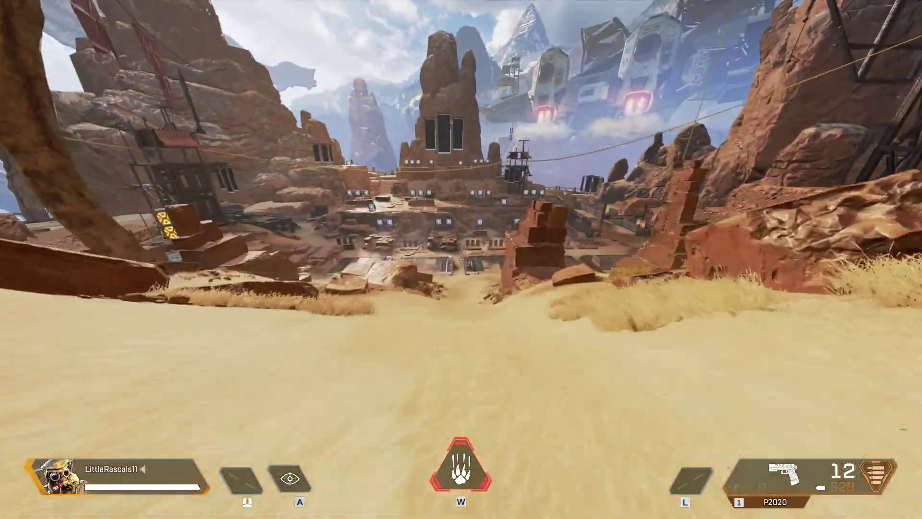
key(w)
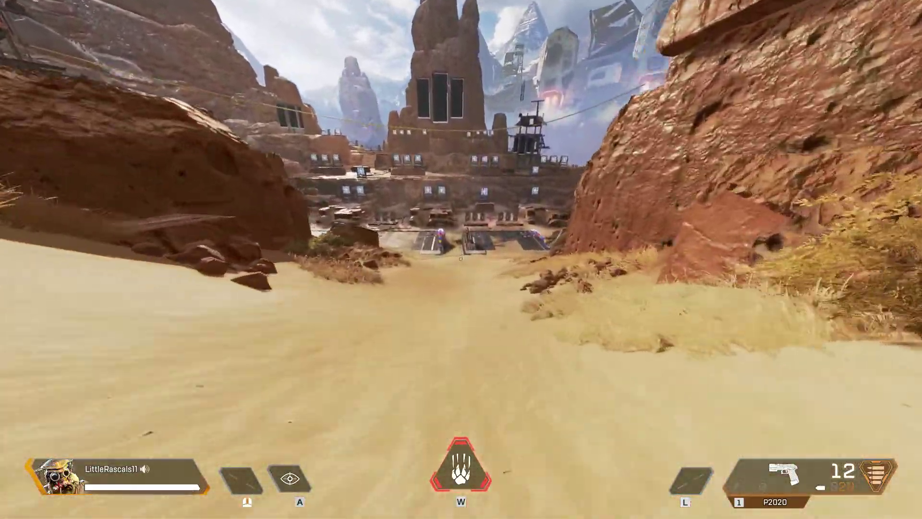
key(w)
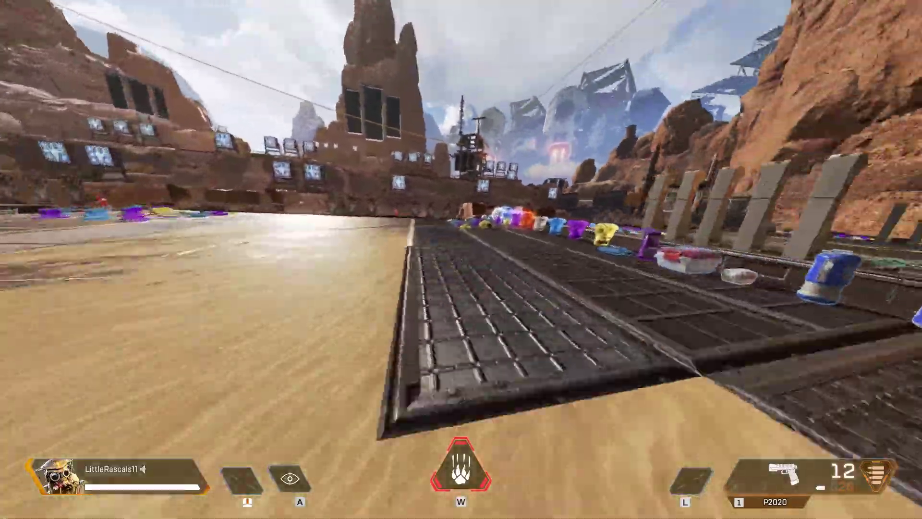
Ping the loot and pick up armor, a helmet and the Charge Rifle.
middle_click(461, 259)
key(w)
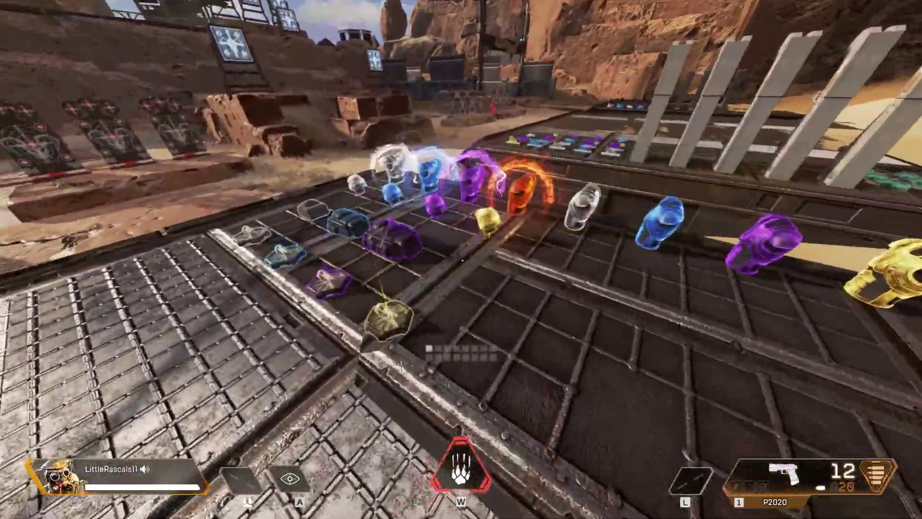
key(e)
key(e)
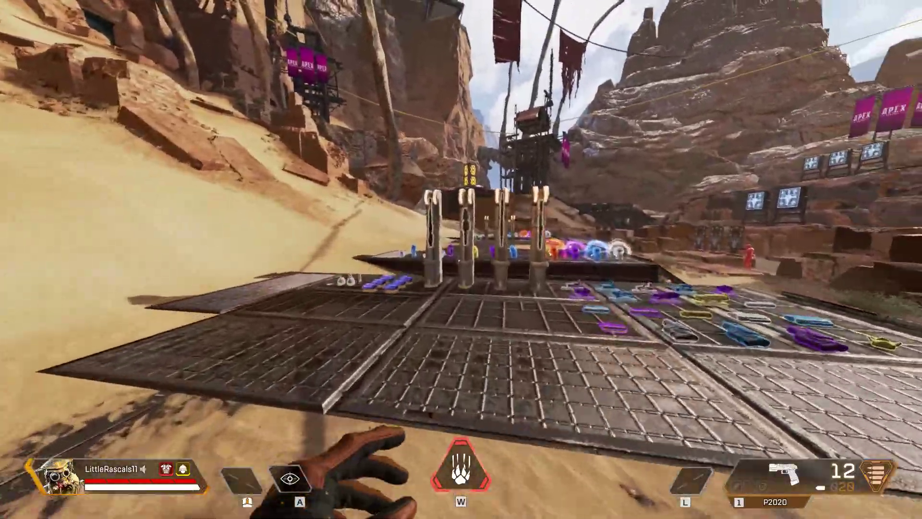
key(e)
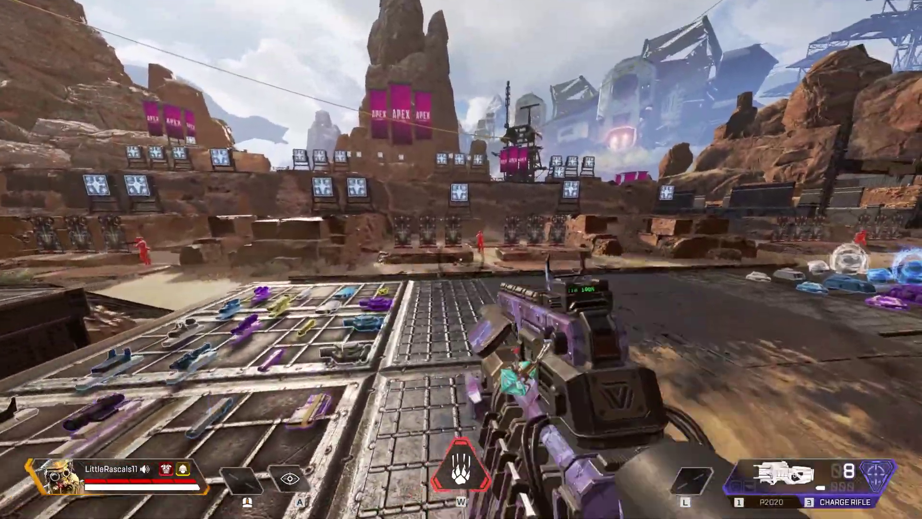
Aim down sights and fire the Charge Rifle at a target.
right_click(461, 259)
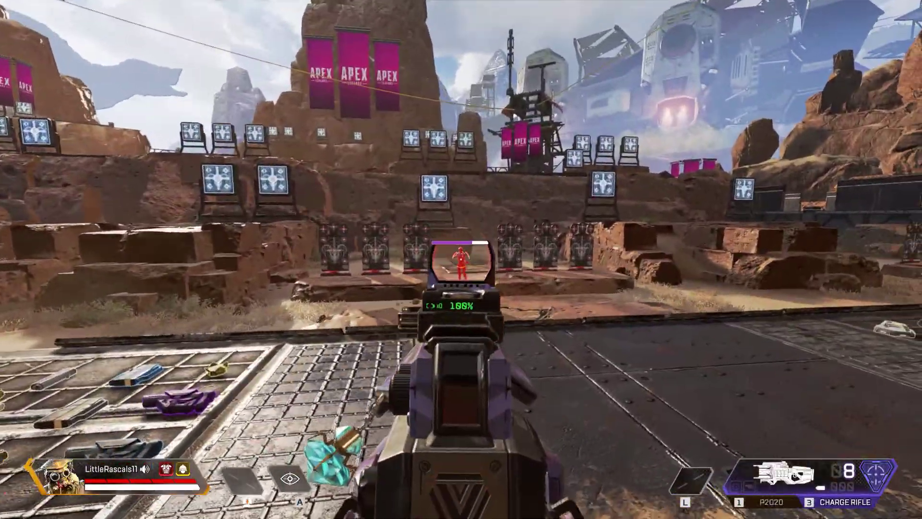
click(461, 259)
right_click(461, 259)
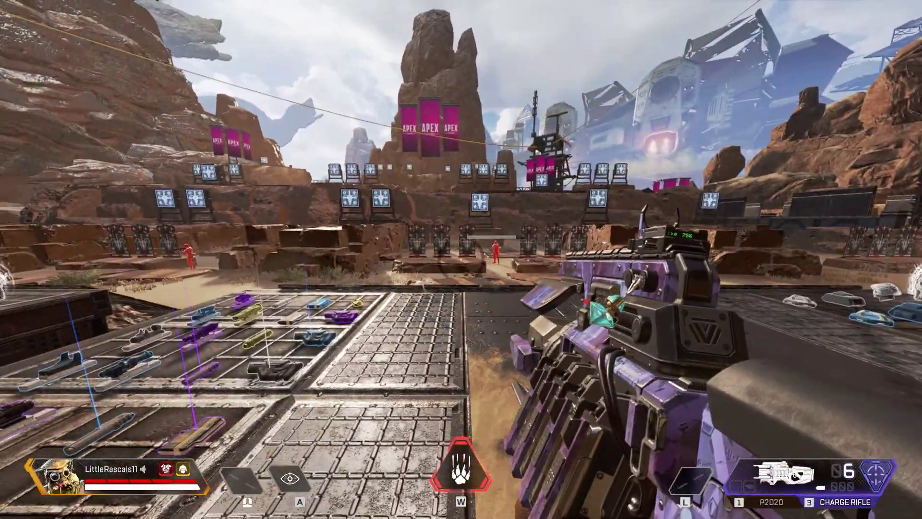